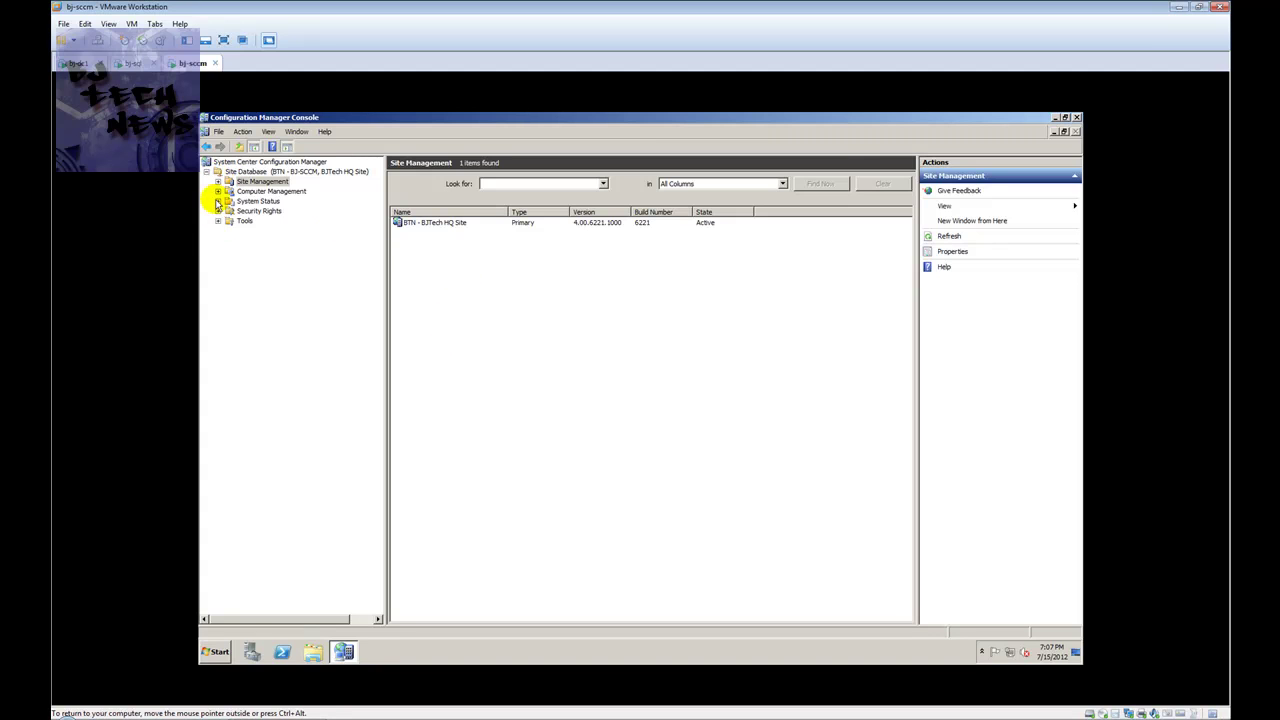
Browse to Site Systems under BTN - BJTech HQ Site and view the five roles of \\BJ-SCCM.
{"action": "left_click", "coordinate": [218, 183]}
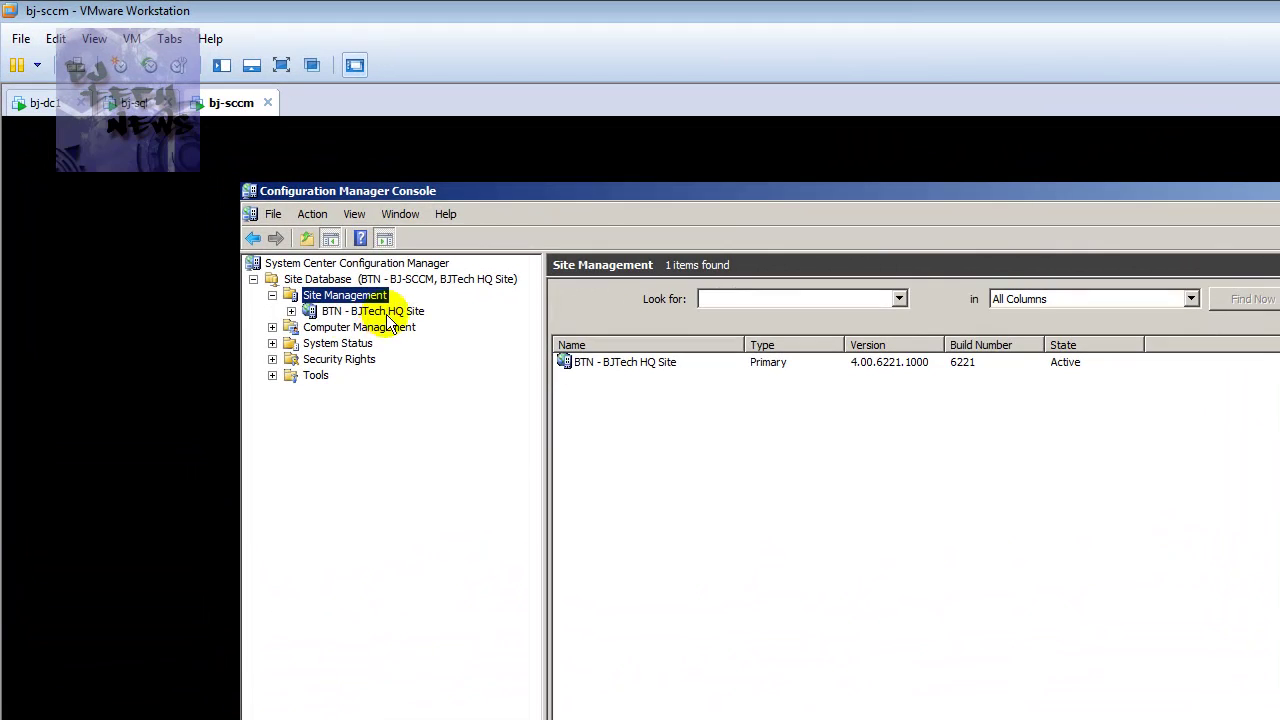
{"action": "left_click", "coordinate": [325, 312]}
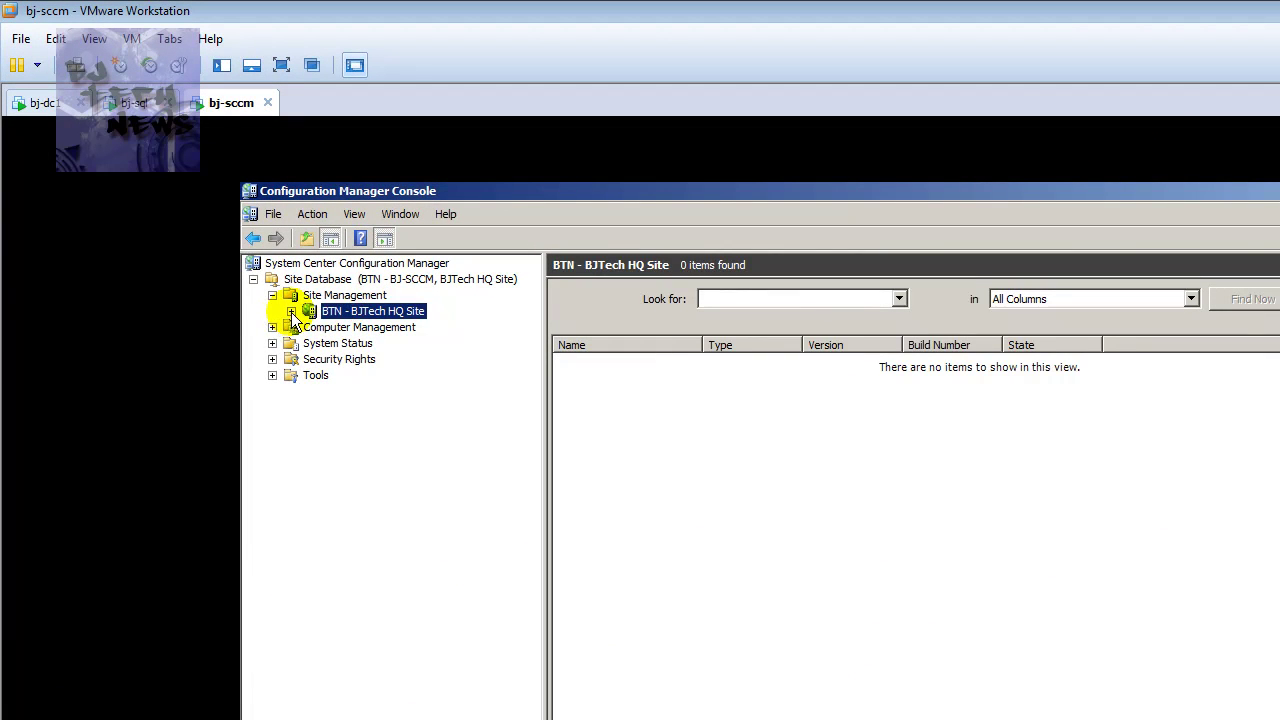
{"action": "left_click", "coordinate": [291, 311]}
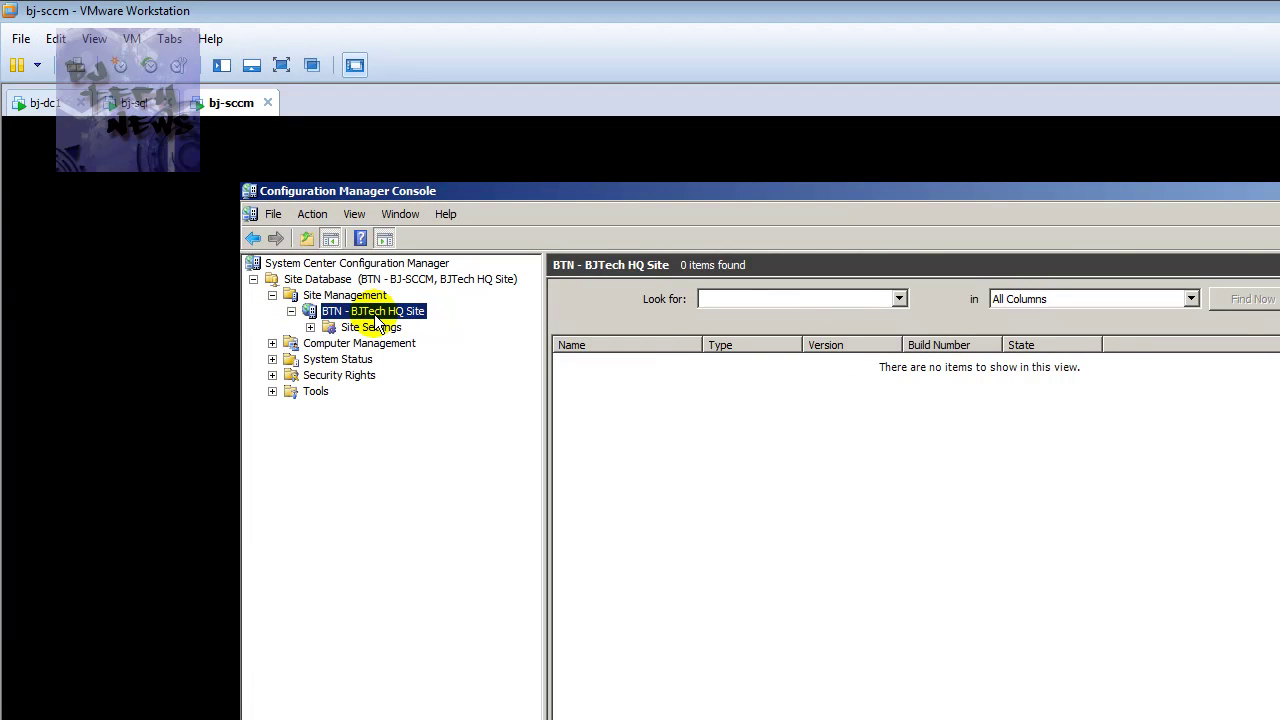
{"action": "left_click", "coordinate": [310, 327]}
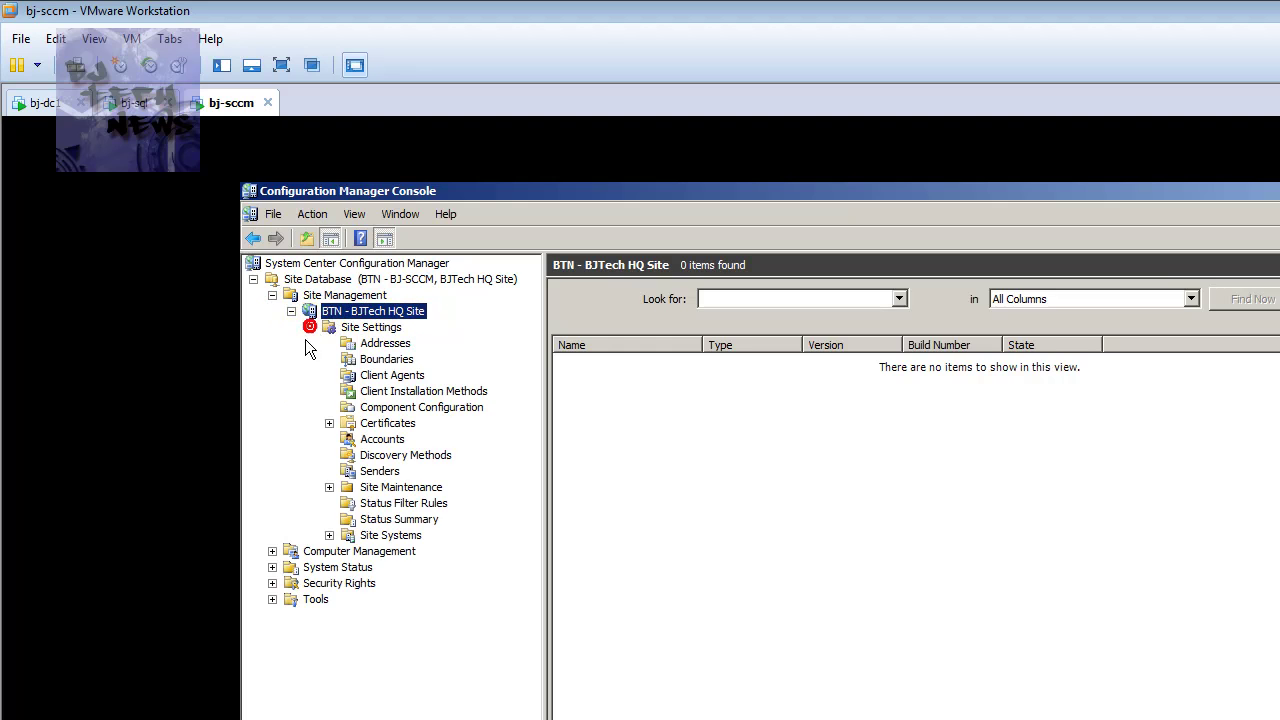
{"action": "left_click", "coordinate": [329, 535]}
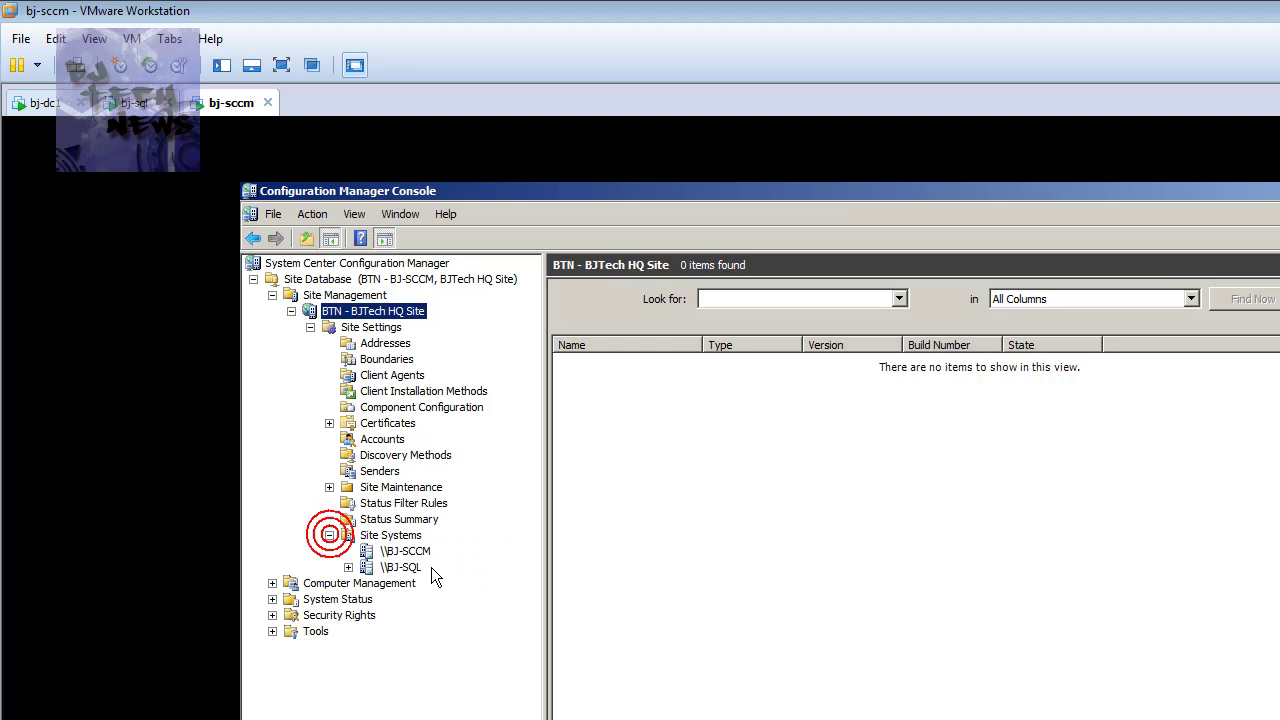
{"action": "left_click", "coordinate": [416, 551]}
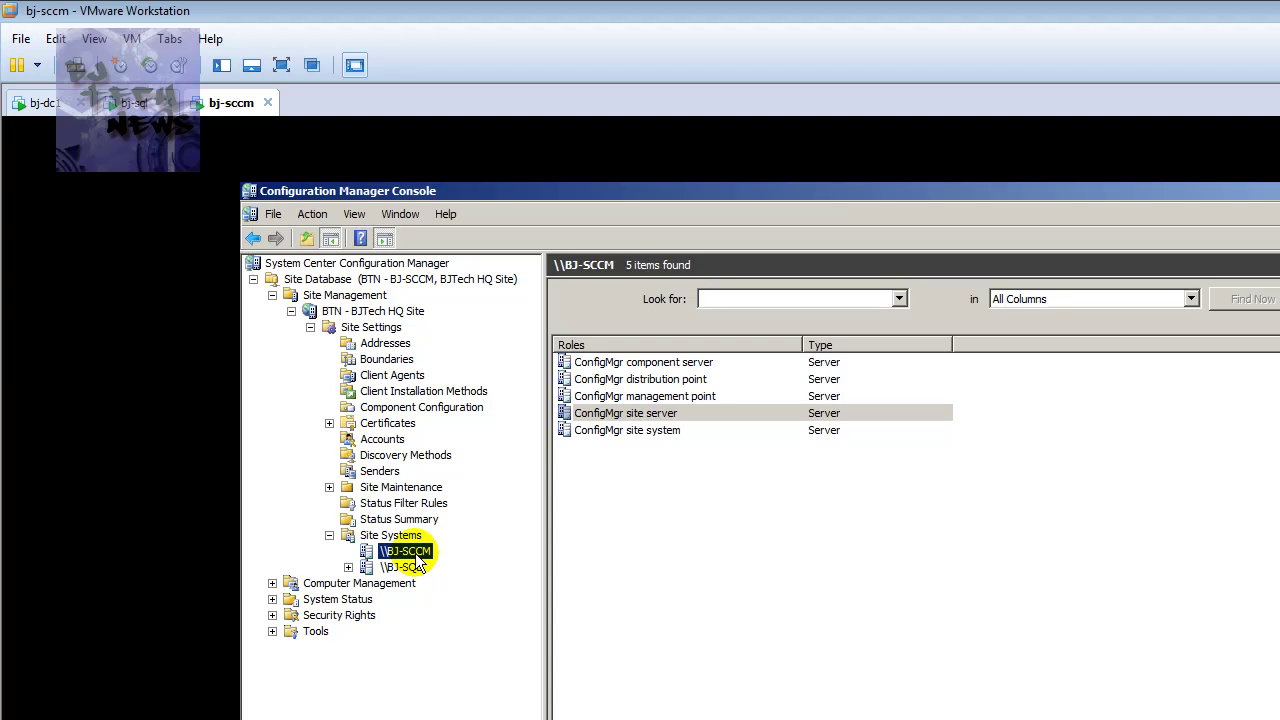
{"action": "left_click", "coordinate": [677, 478]}
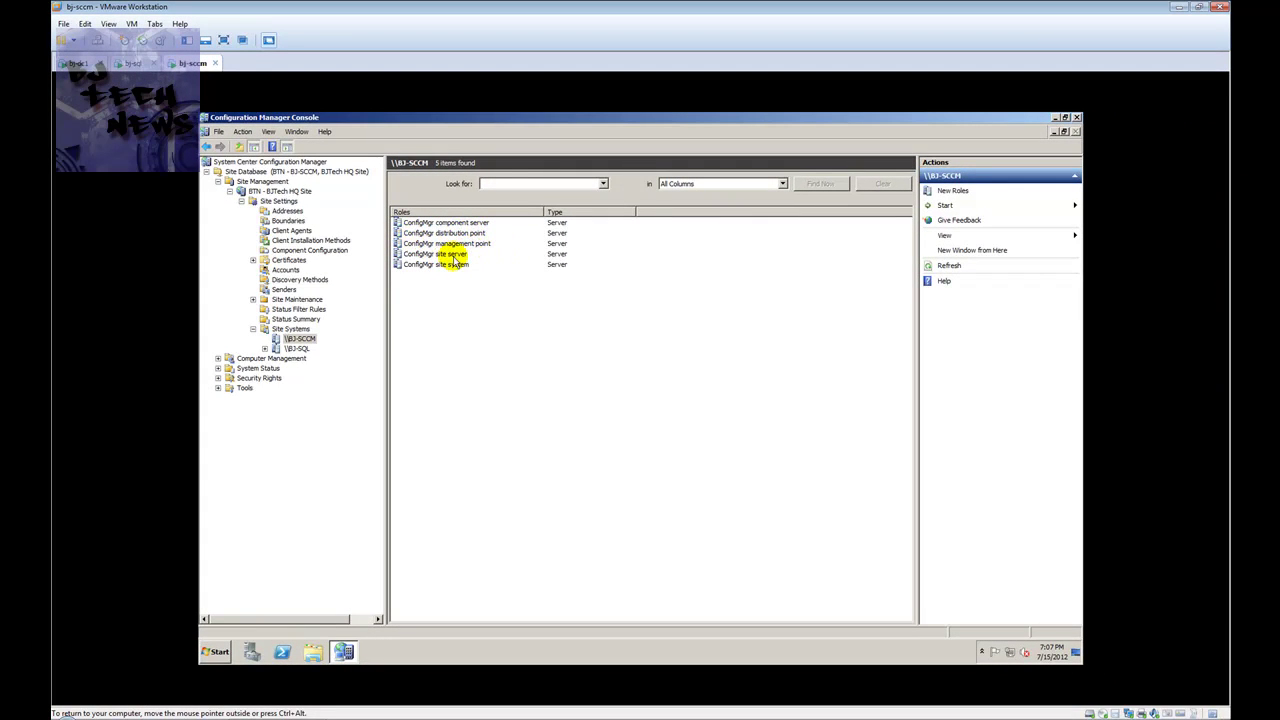
{"action": "left_click", "coordinate": [449, 245]}
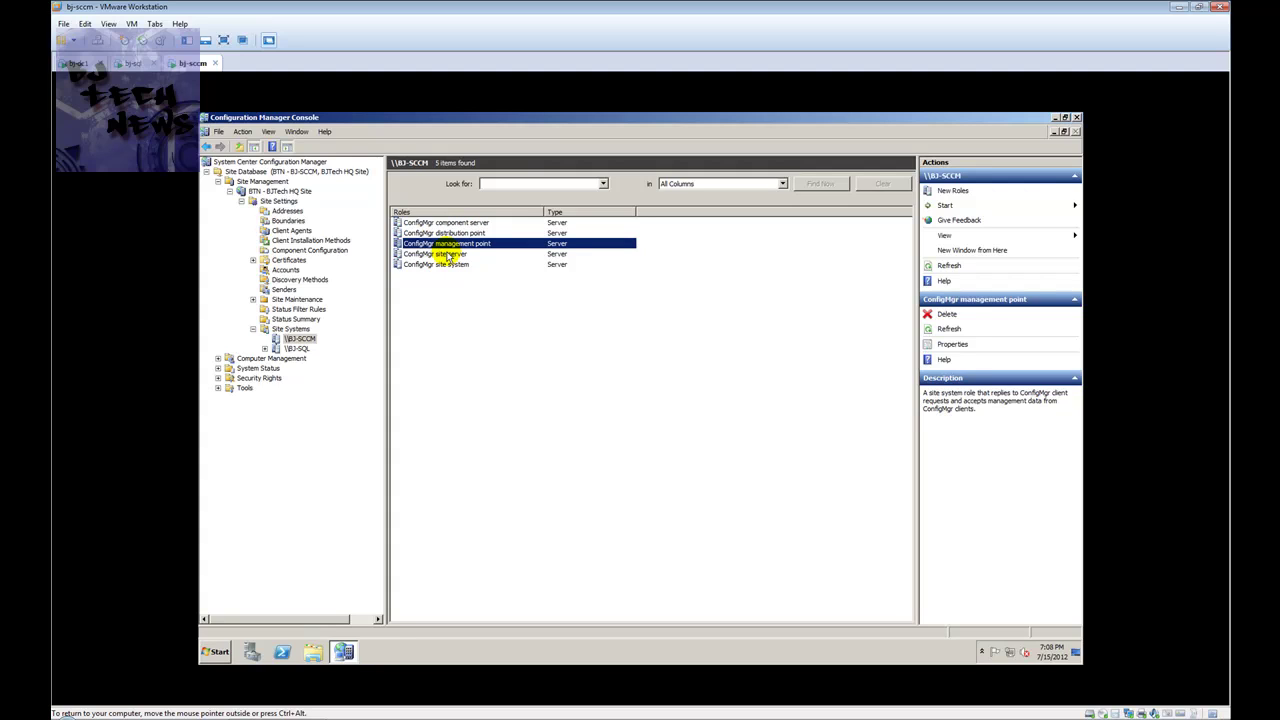
Start the New Site Role Wizard for \\BJ-SCCM and advance to System Role Selection.
{"action": "right_click", "coordinate": [300, 339]}
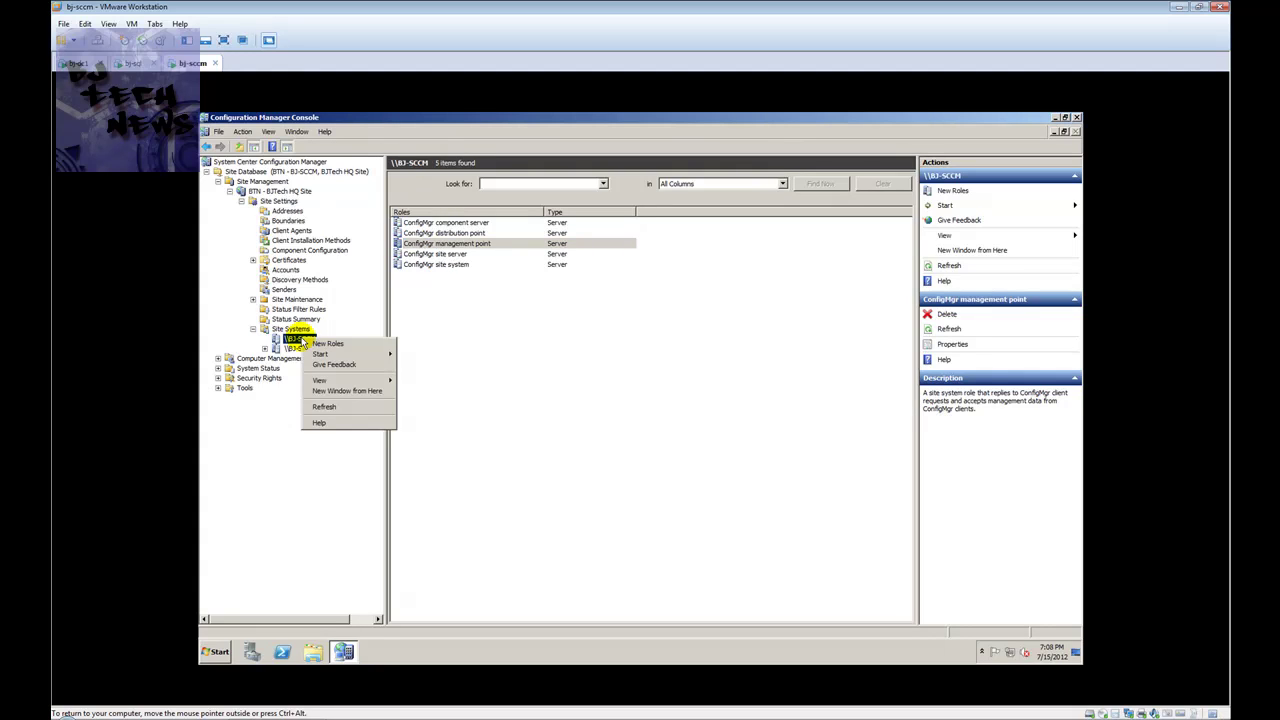
{"action": "left_click", "coordinate": [328, 344]}
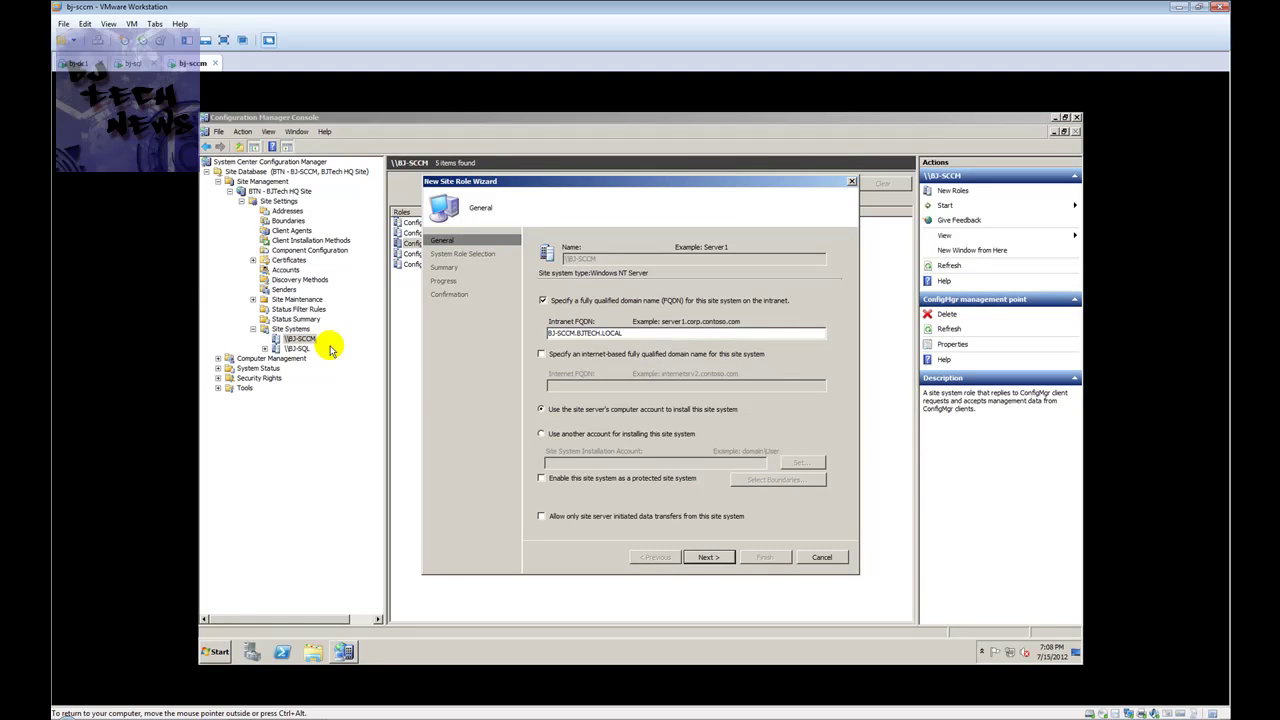
{"action": "left_click", "coordinate": [712, 558]}
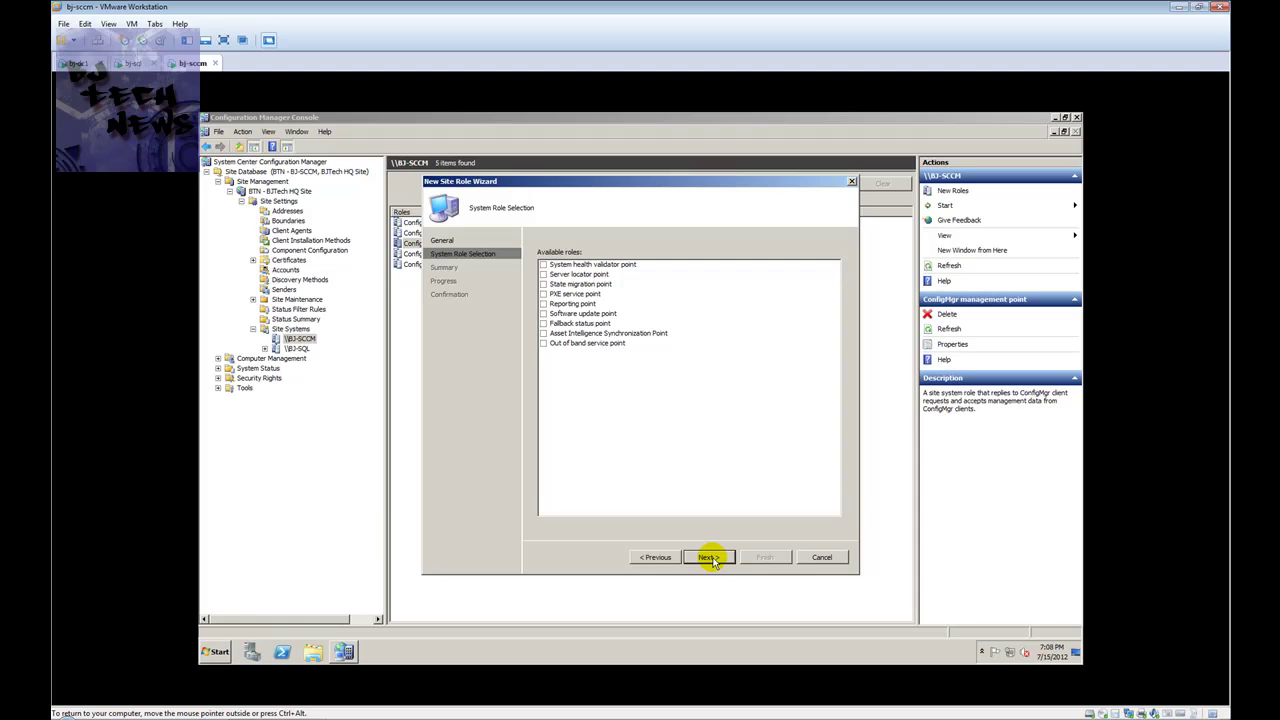
Check Server locator point, State migration point, Reporting point and Software update point.
{"action": "left_click", "coordinate": [543, 274]}
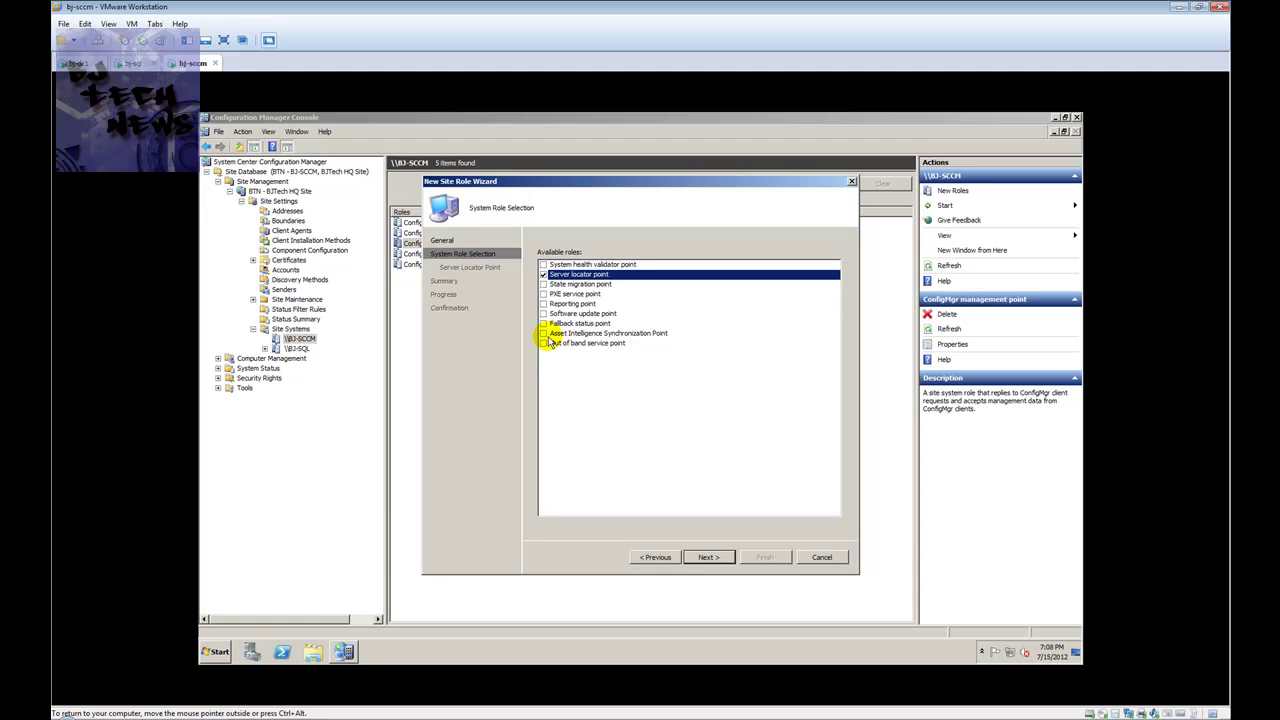
{"action": "left_click", "coordinate": [543, 284]}
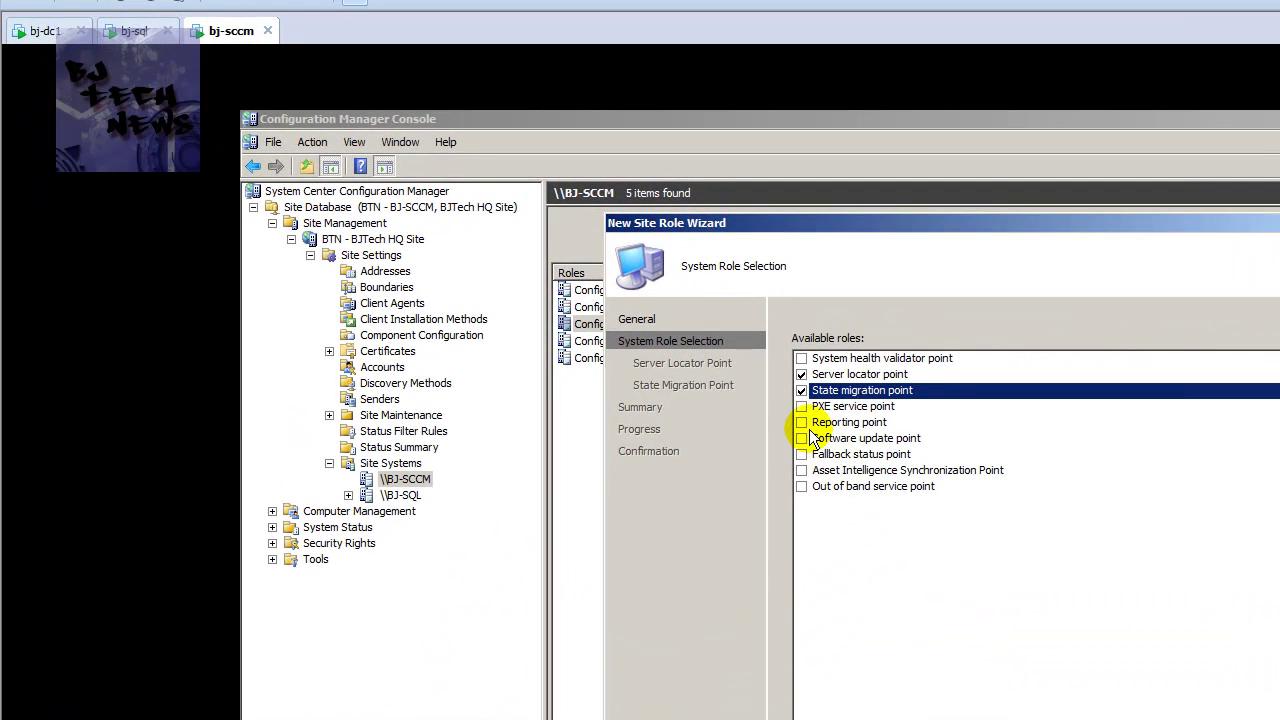
{"action": "left_click", "coordinate": [801, 422]}
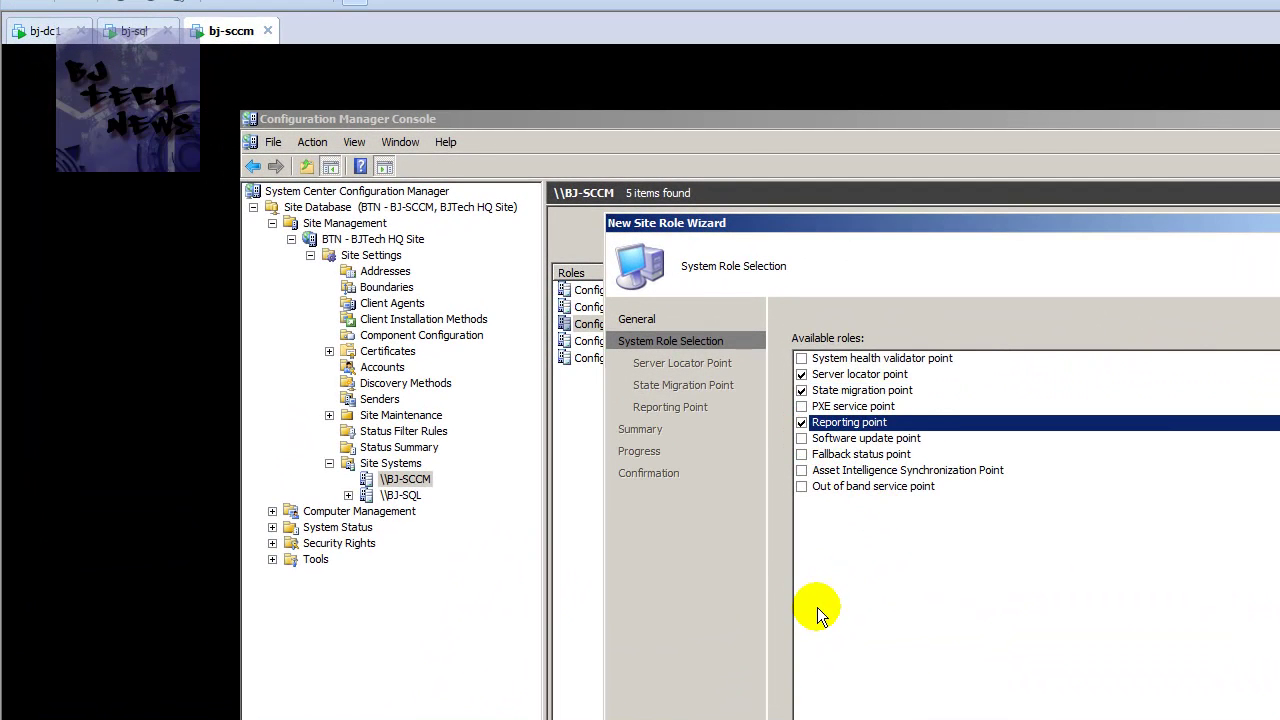
{"action": "left_click", "coordinate": [802, 439]}
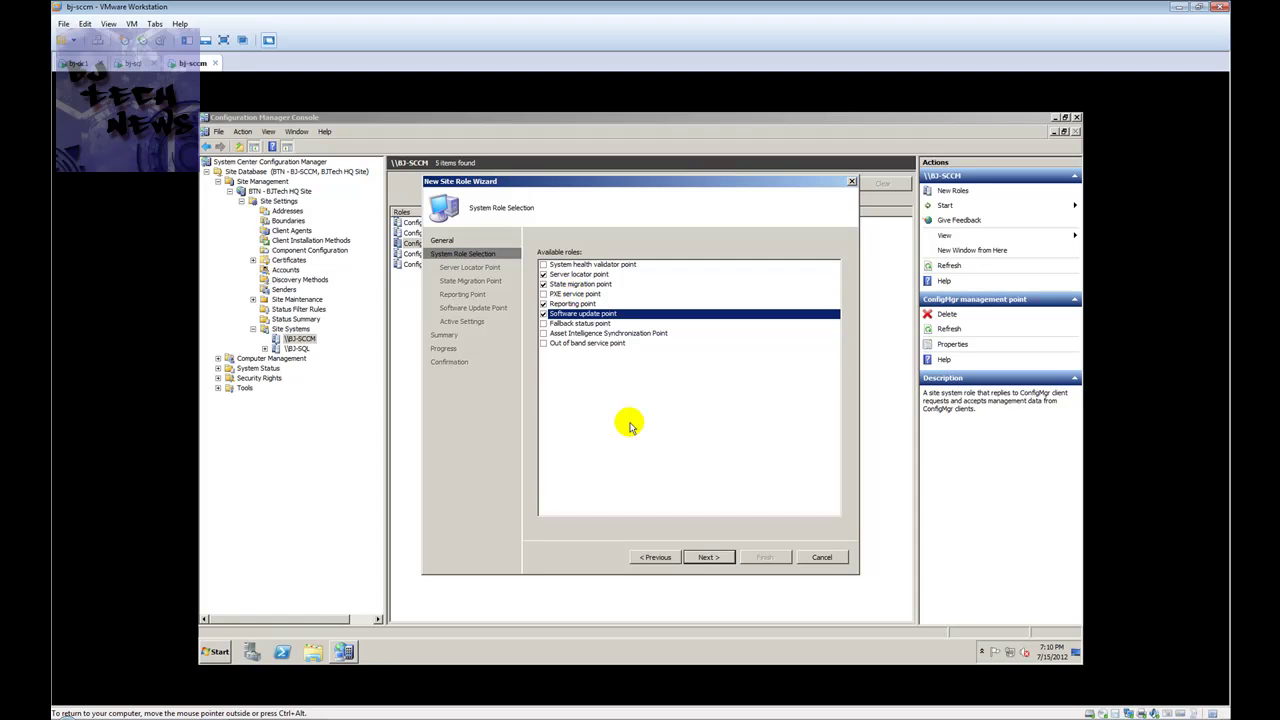
Keep the default Server Locator Point settings and advance to the State Migration Point page.
{"action": "left_click", "coordinate": [706, 558]}
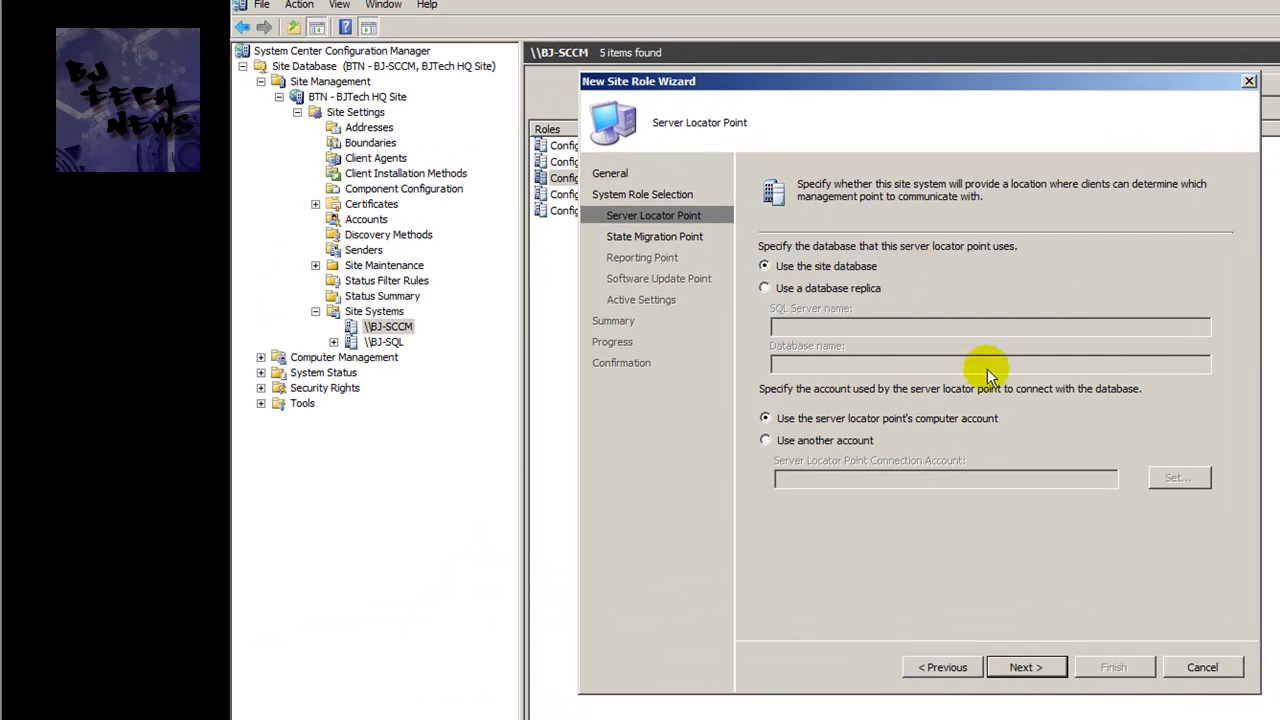
{"action": "left_click", "coordinate": [1045, 668]}
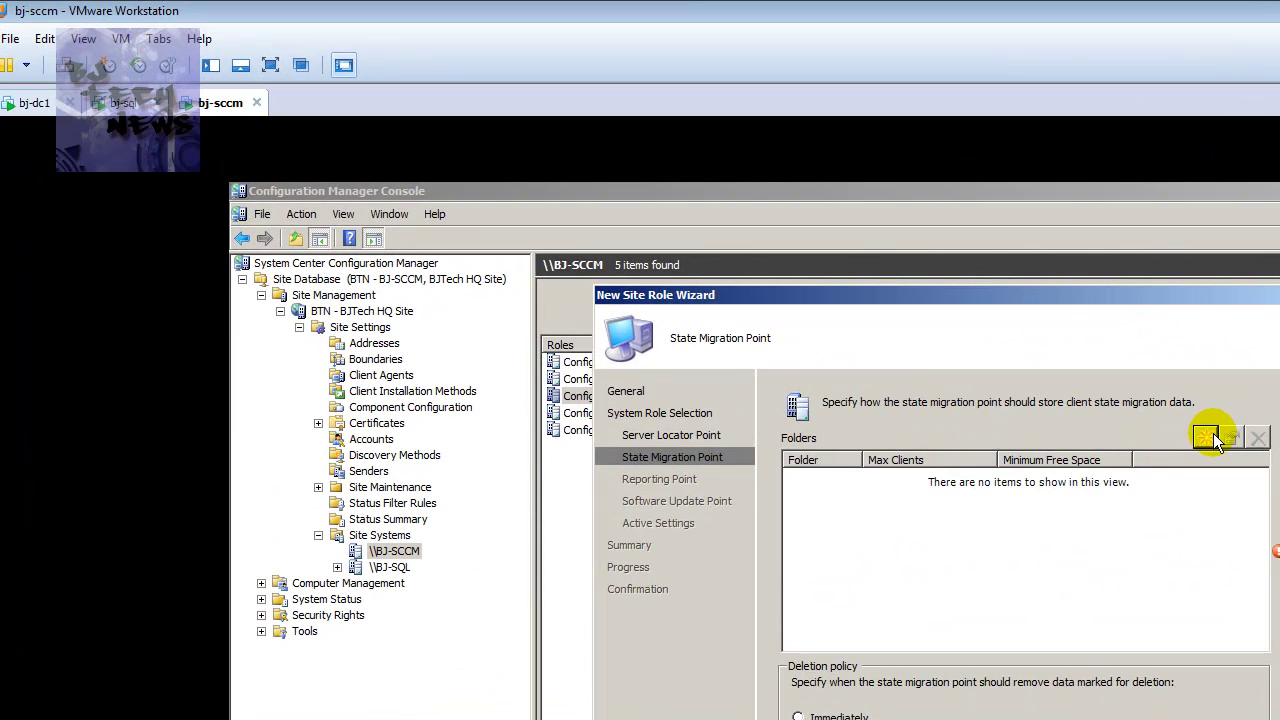
Add a new storage folder with path c:\smp, 100 maximum clients and 100 MB free space.
{"action": "left_click", "coordinate": [1206, 437]}
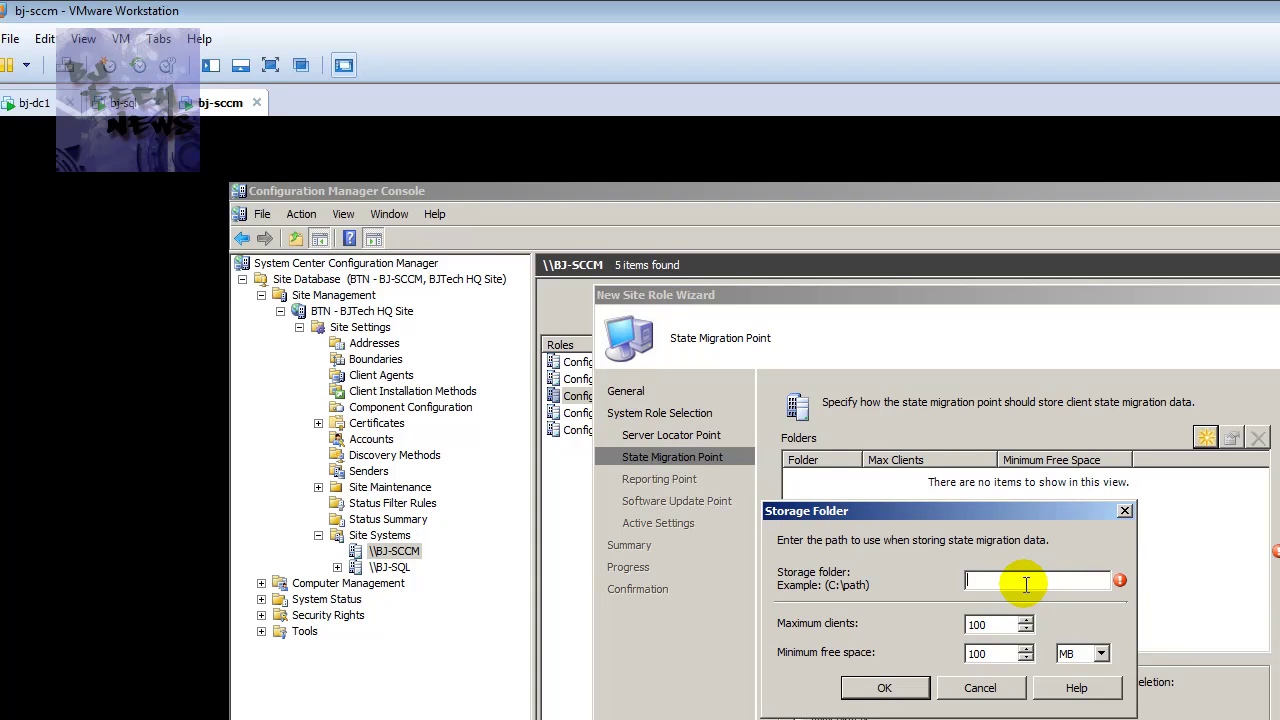
{"action": "type", "text": "c:\\smp"}
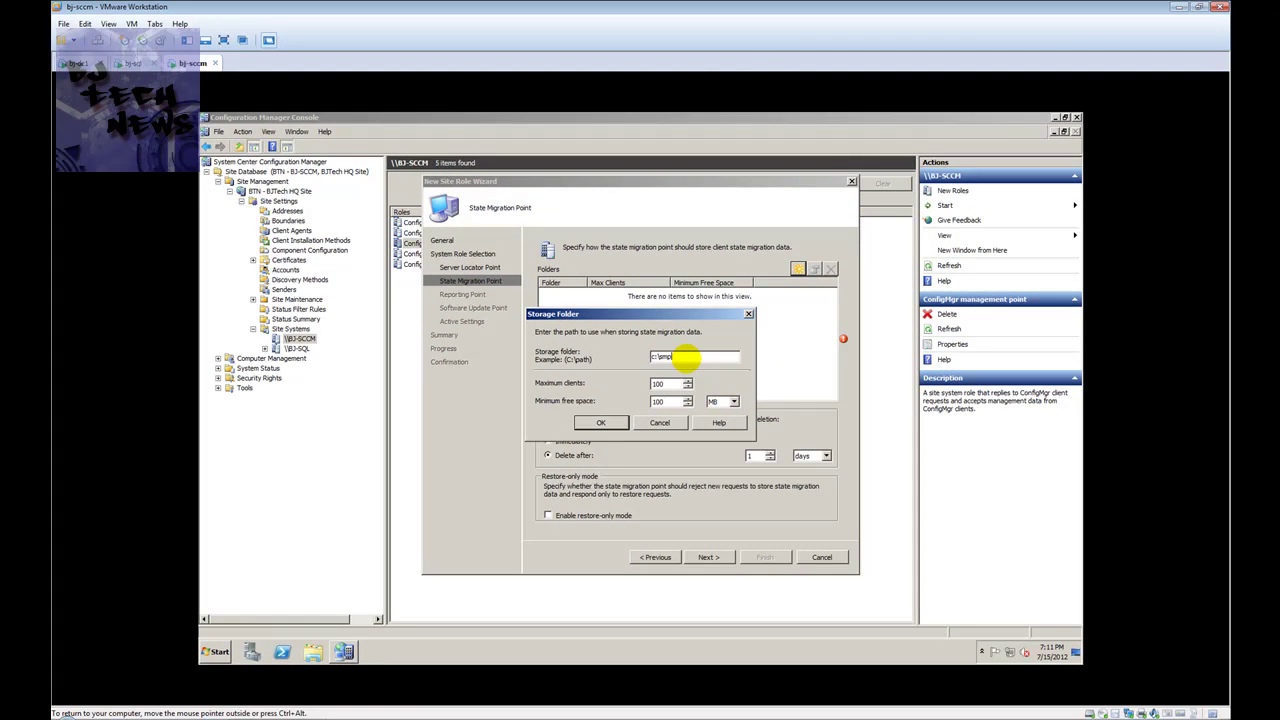
{"action": "left_click", "coordinate": [218, 652]}
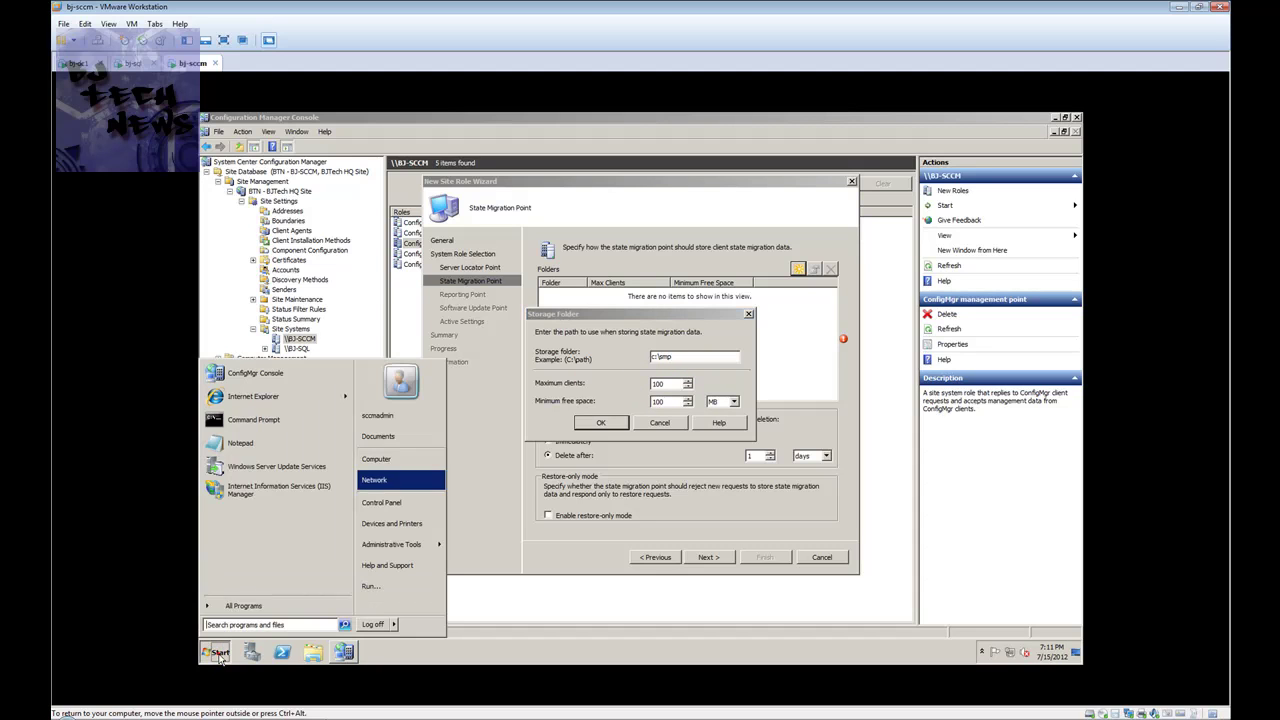
Create an empty folder named smp on Local Disk (C:), then return to the Storage Folder dialog.
{"action": "left_click", "coordinate": [385, 459]}
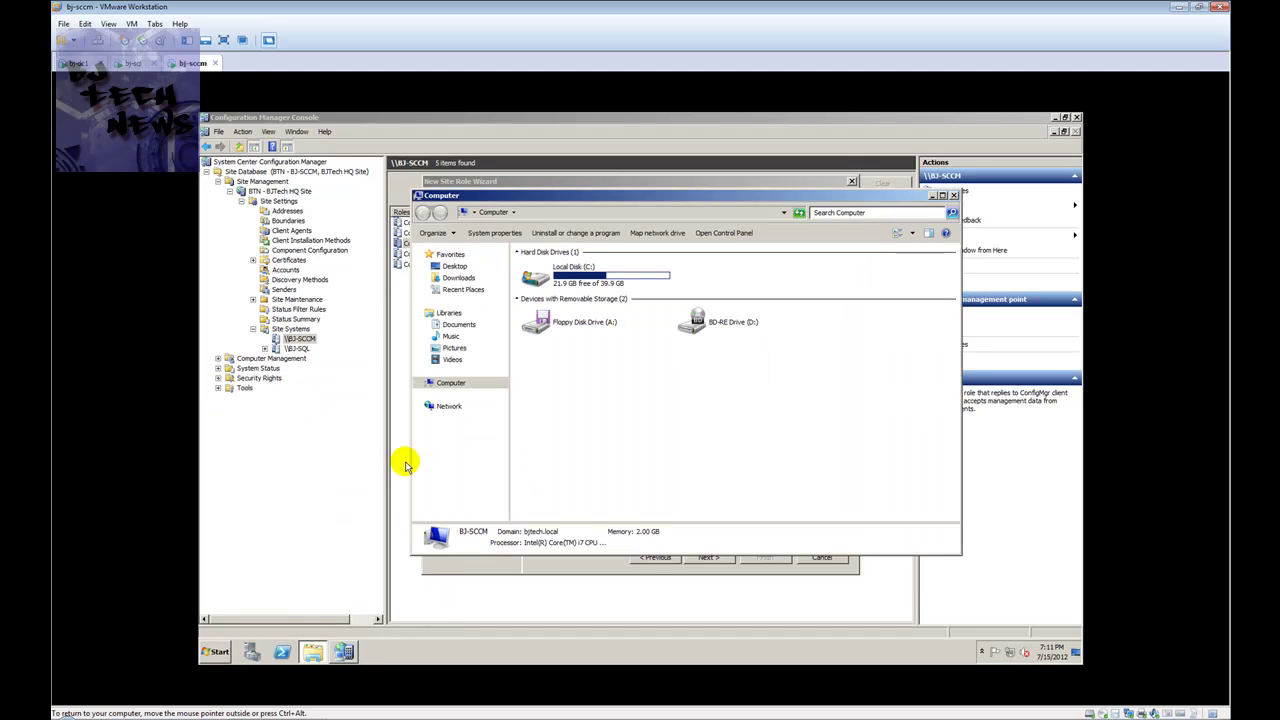
{"action": "double_click", "coordinate": [577, 289]}
{"action": "left_click", "coordinate": [543, 232]}
{"action": "type", "text": "s"}
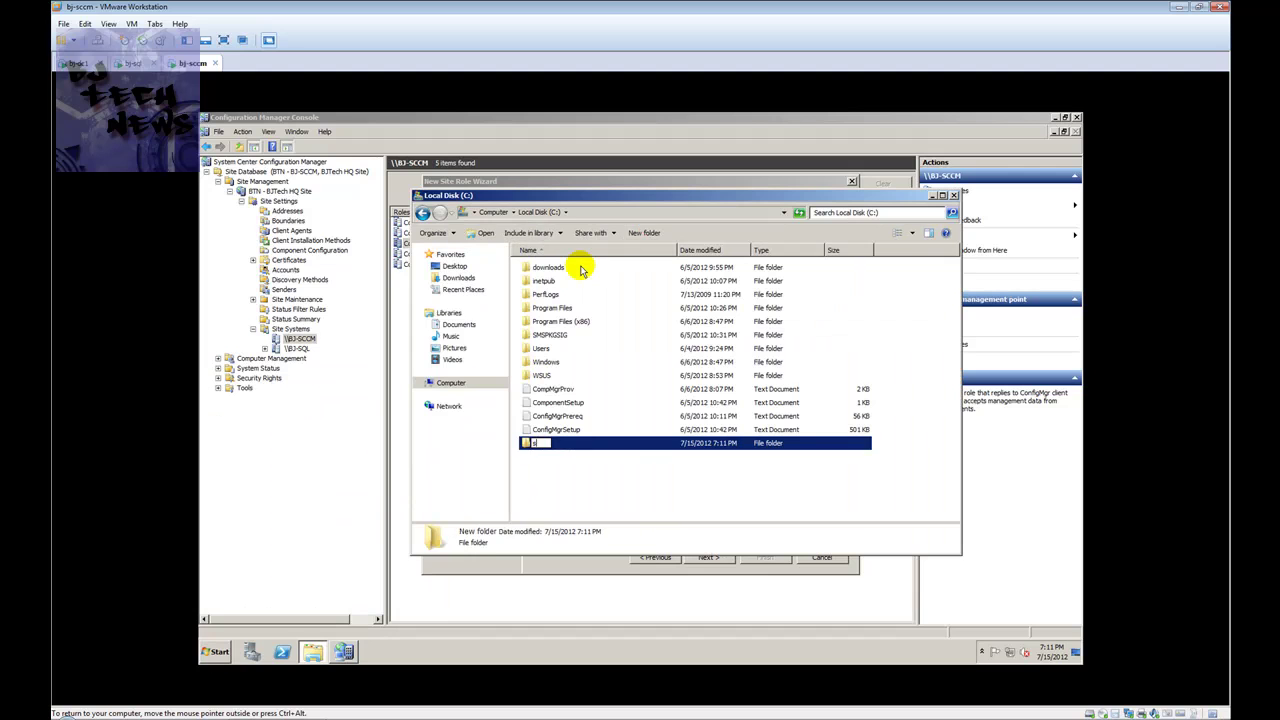
{"action": "type", "text": "mp"}
{"action": "key", "text": "Return"}
{"action": "key", "text": "Return"}
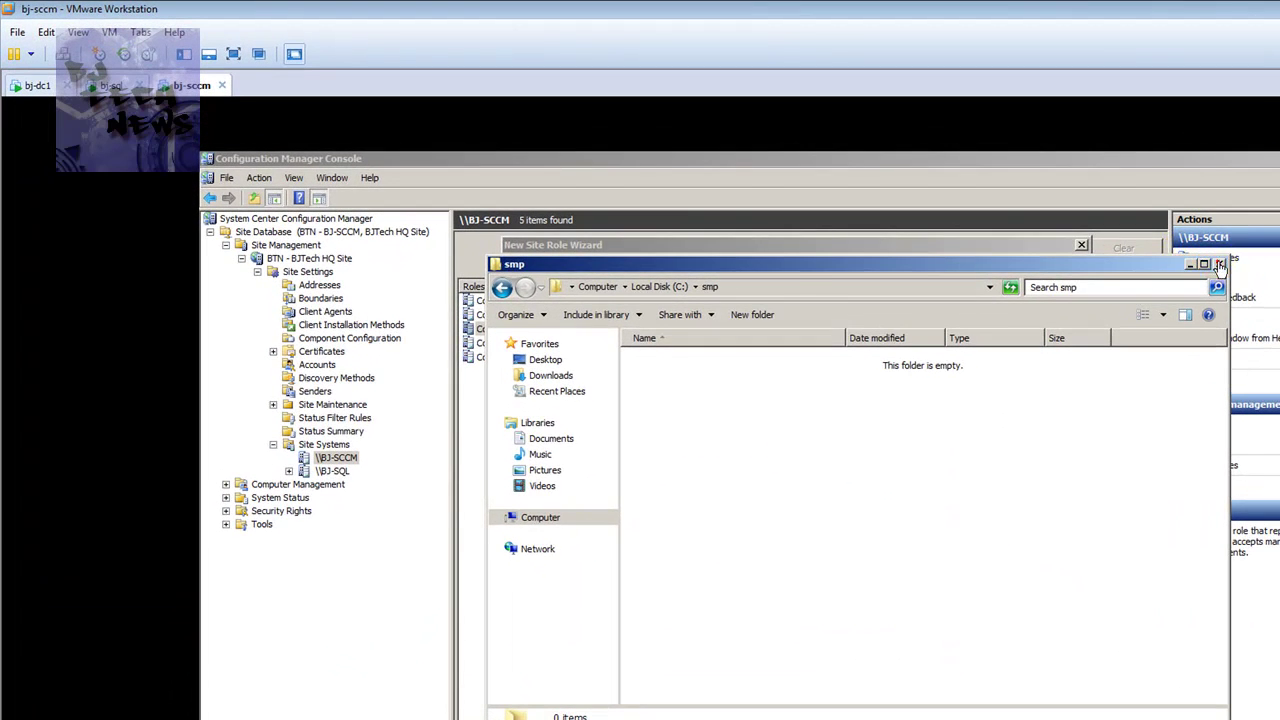
{"action": "left_click", "coordinate": [1219, 264]}
{"action": "left_click", "coordinate": [904, 478]}
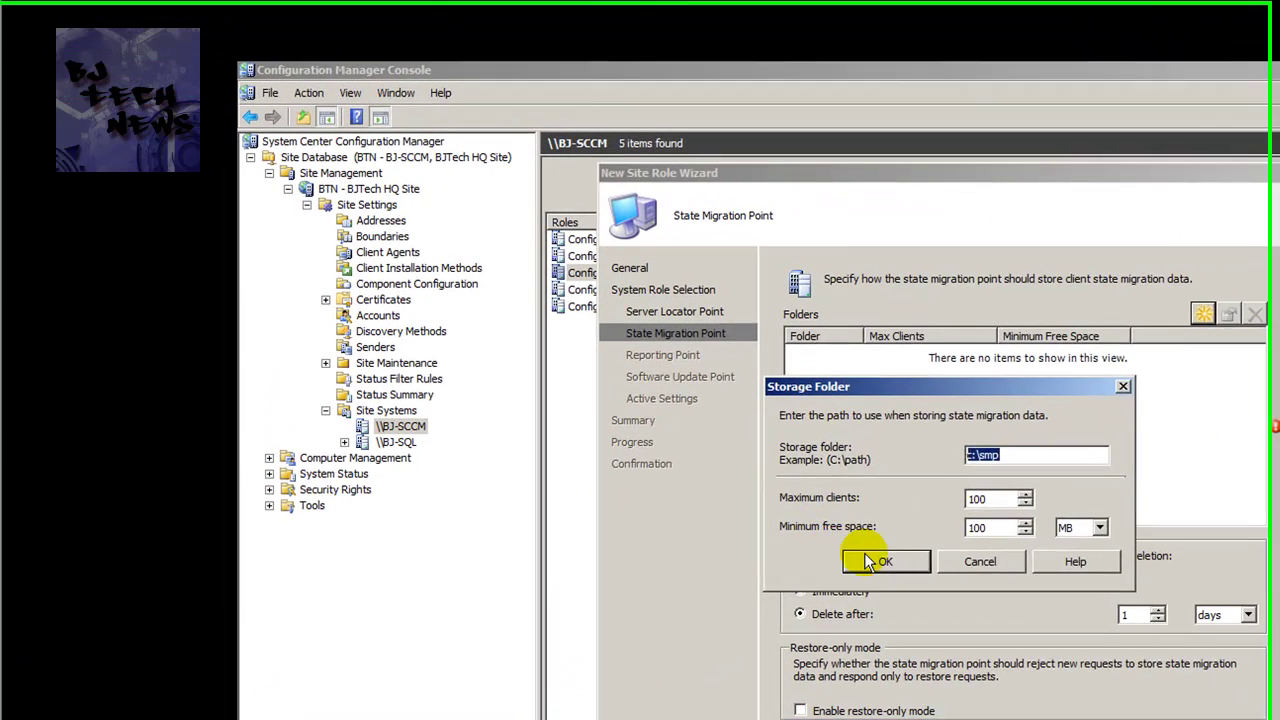
Confirm c:\smp as a storage folder and advance to the Reporting Point page.
{"action": "left_click", "coordinate": [743, 571]}
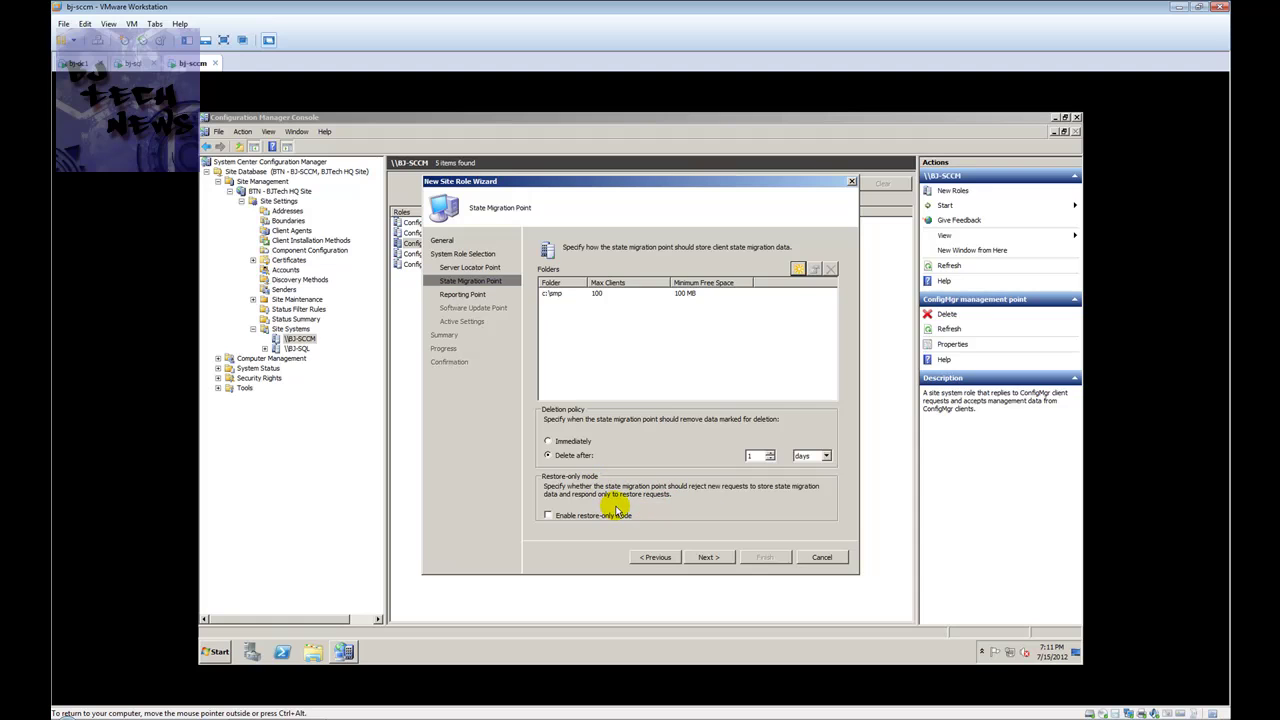
{"action": "left_click", "coordinate": [708, 558]}
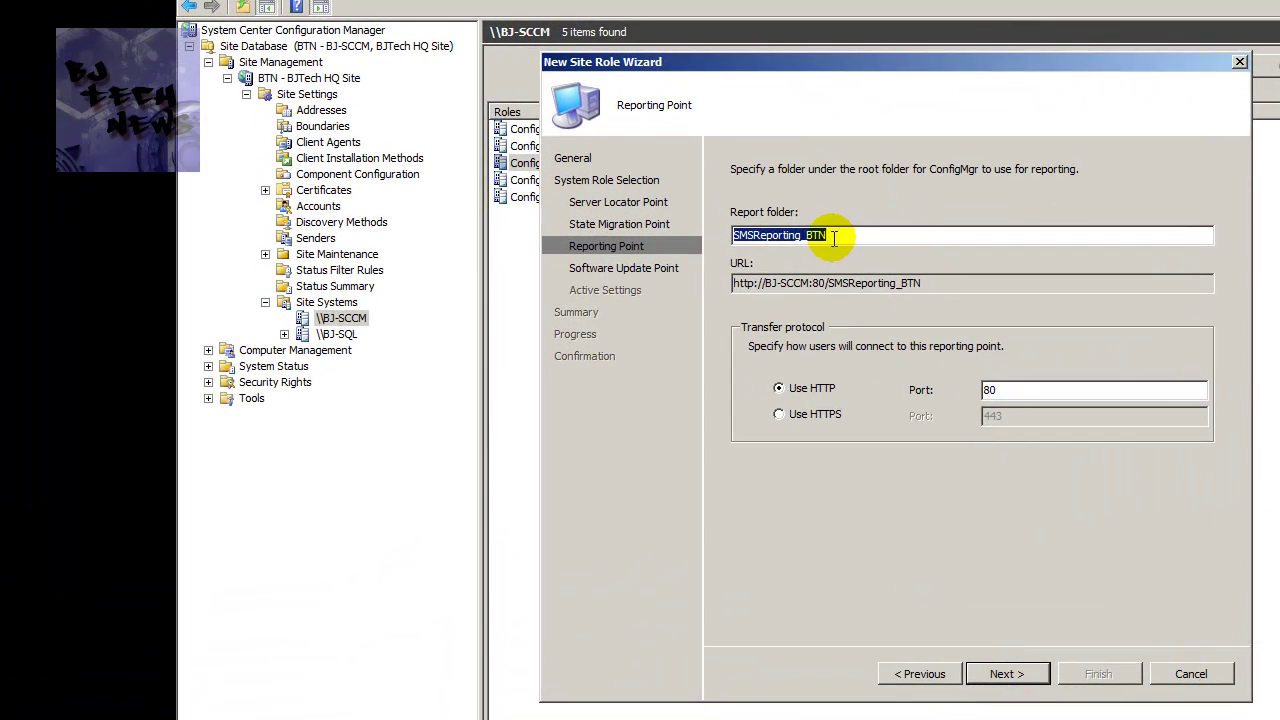
{"action": "left_click_drag", "start_coordinate": [921, 283], "coordinate": [809, 283]}
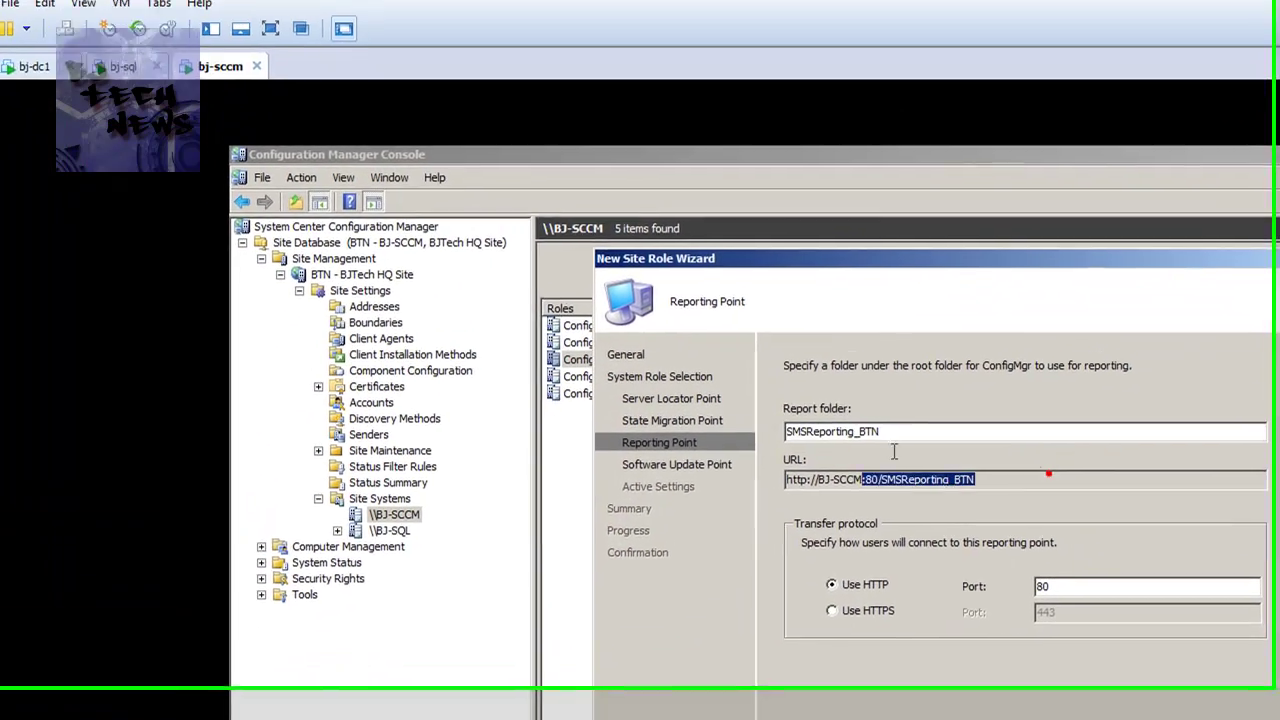
{"action": "left_click_drag", "start_coordinate": [894, 452], "coordinate": [786, 480]}
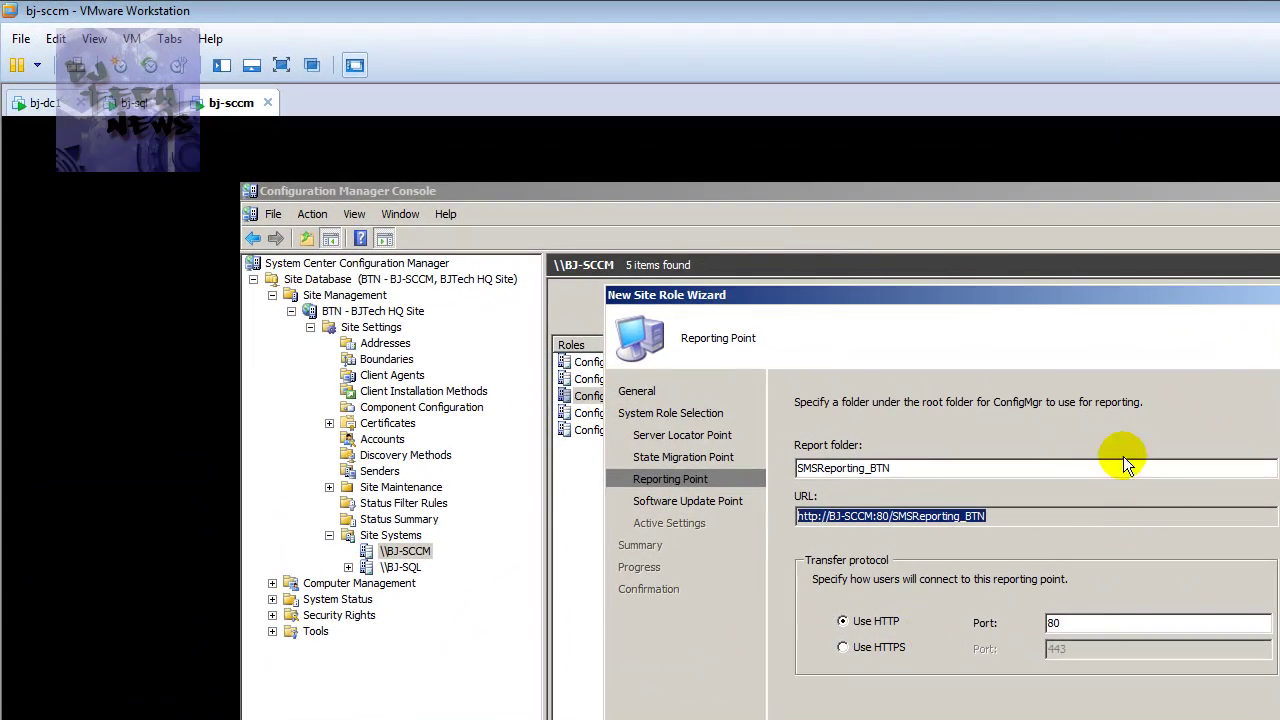
{"action": "left_click", "coordinate": [679, 316]}
{"action": "double_click", "coordinate": [1022, 516]}
{"action": "right_click", "coordinate": [815, 517]}
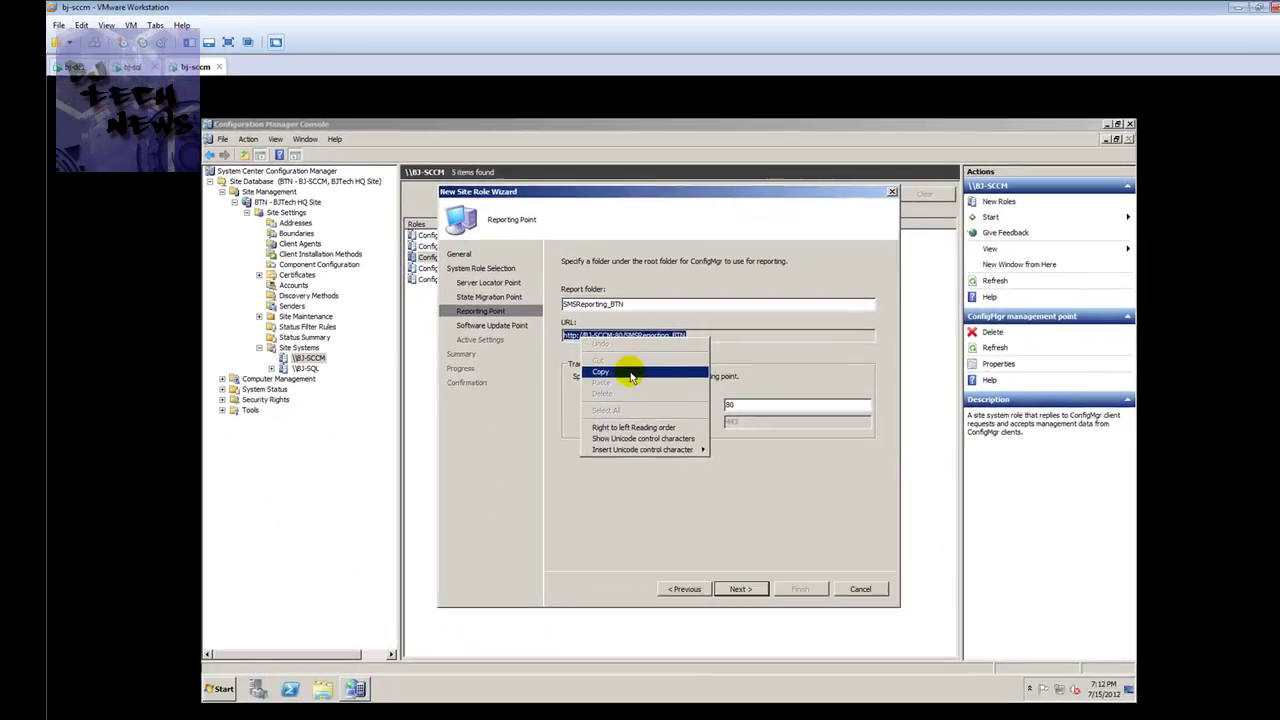
{"action": "left_click", "coordinate": [631, 375]}
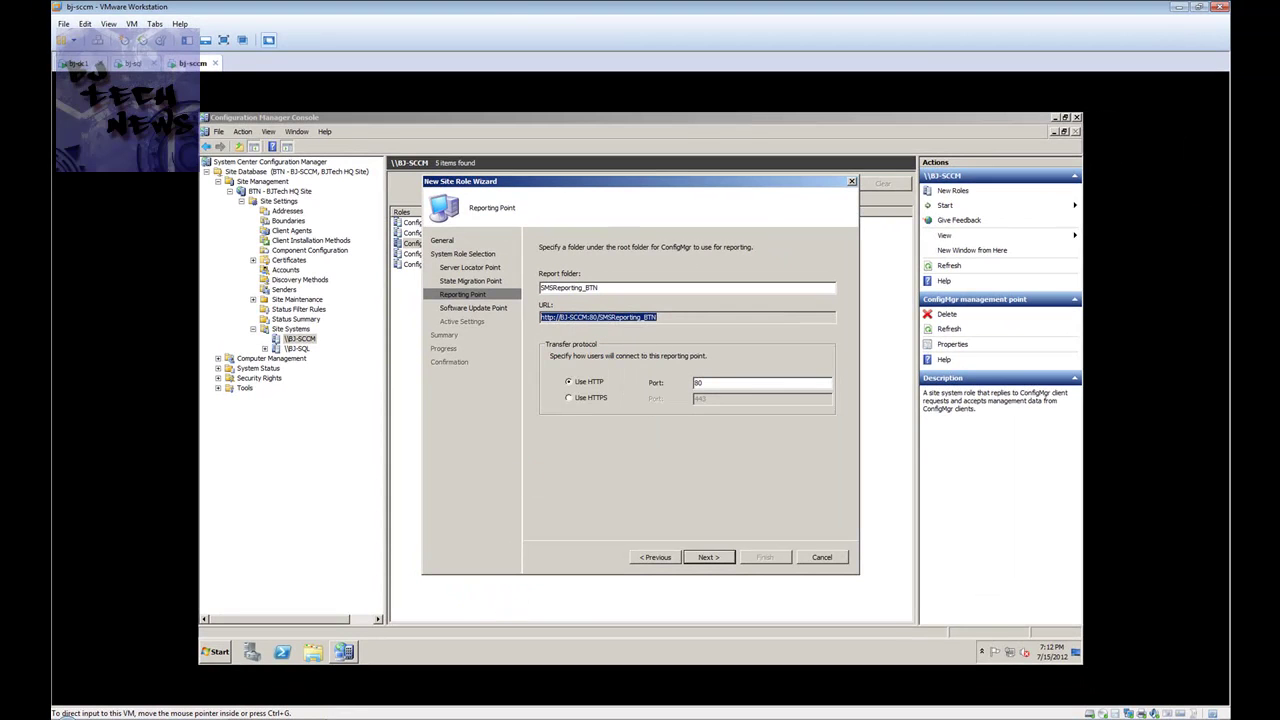
{"action": "key", "text": "alt+Tab"}
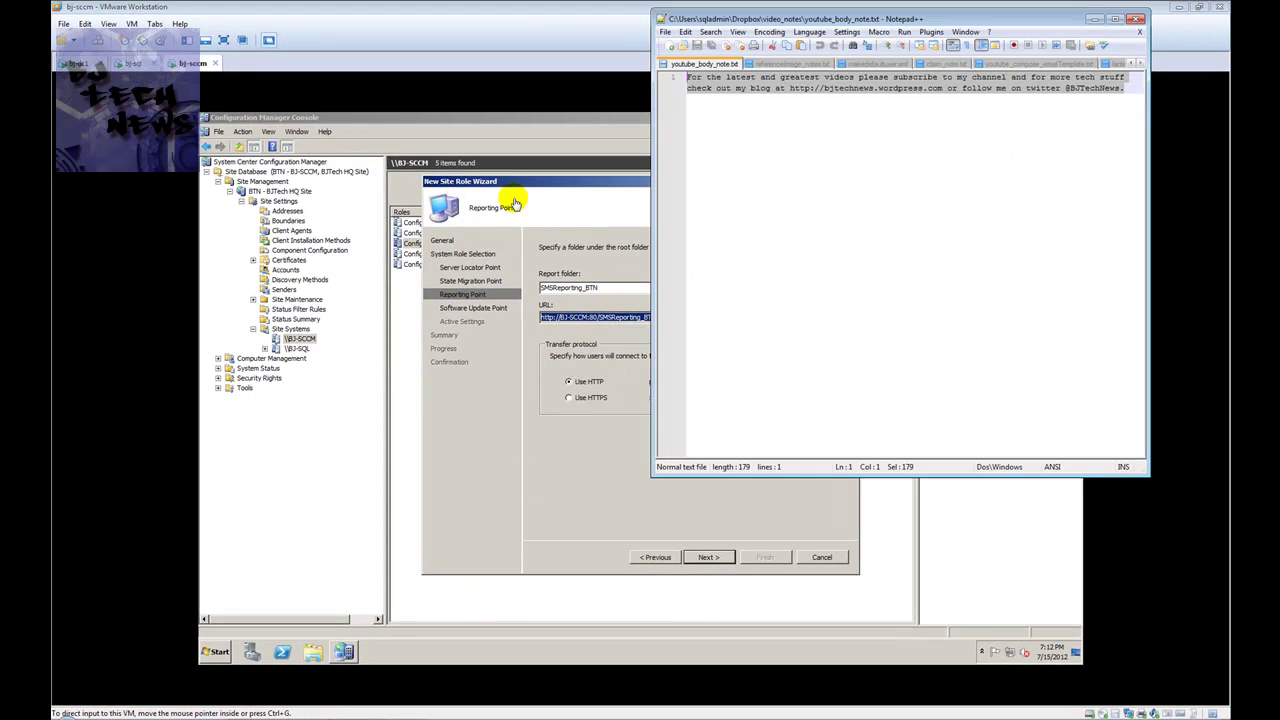
{"action": "key", "text": "ctrl+n"}
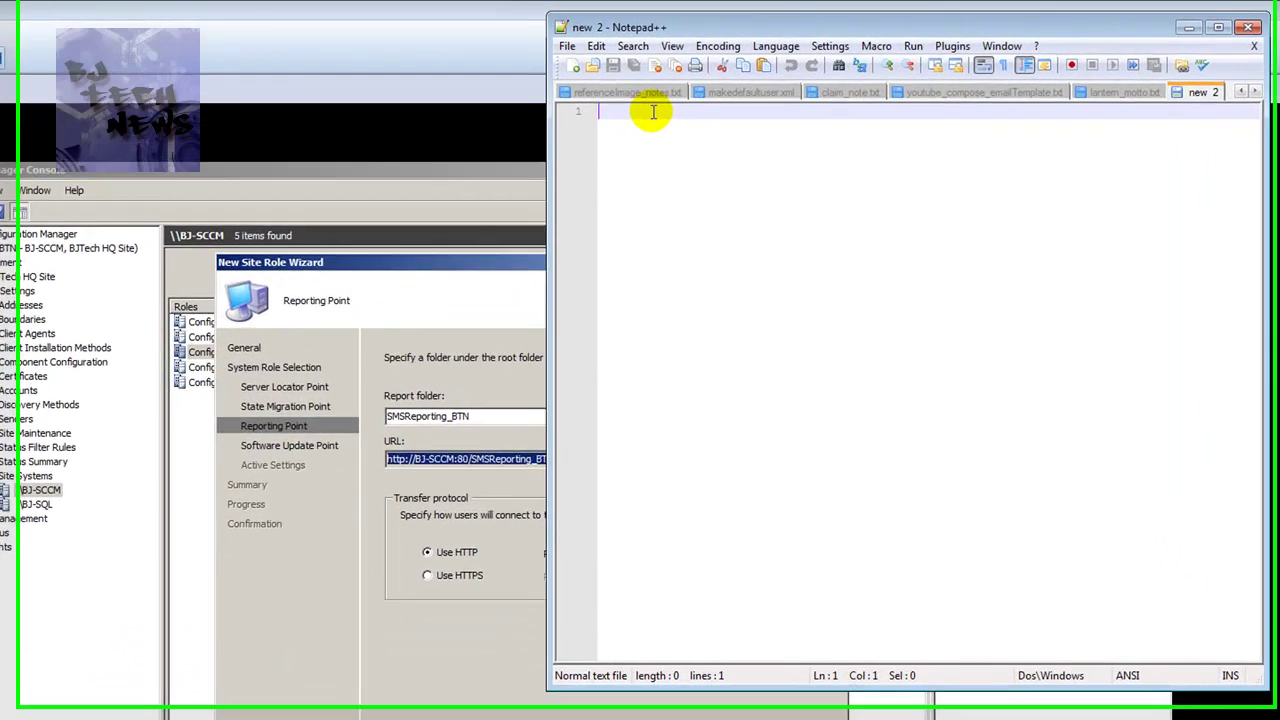
{"action": "key", "text": "ctrl+v"}
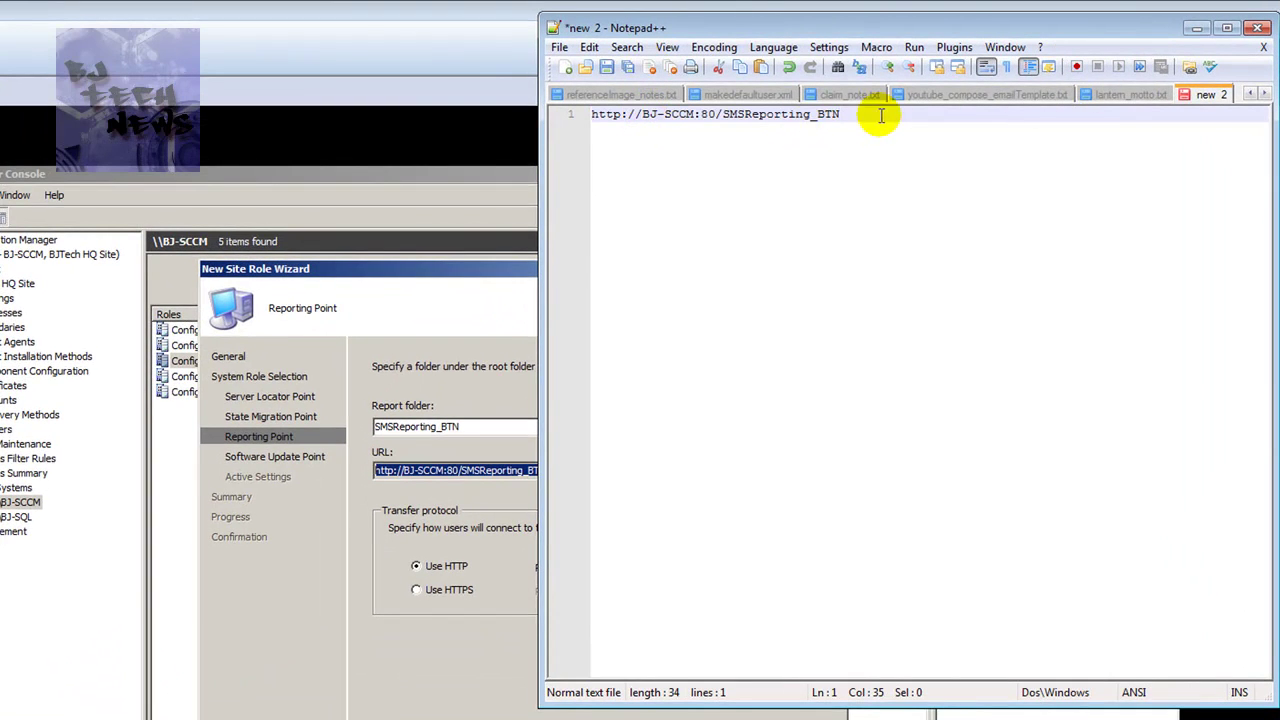
{"action": "left_click_drag", "start_coordinate": [880, 114], "coordinate": [467, 107]}
{"action": "left_click", "coordinate": [1197, 28]}
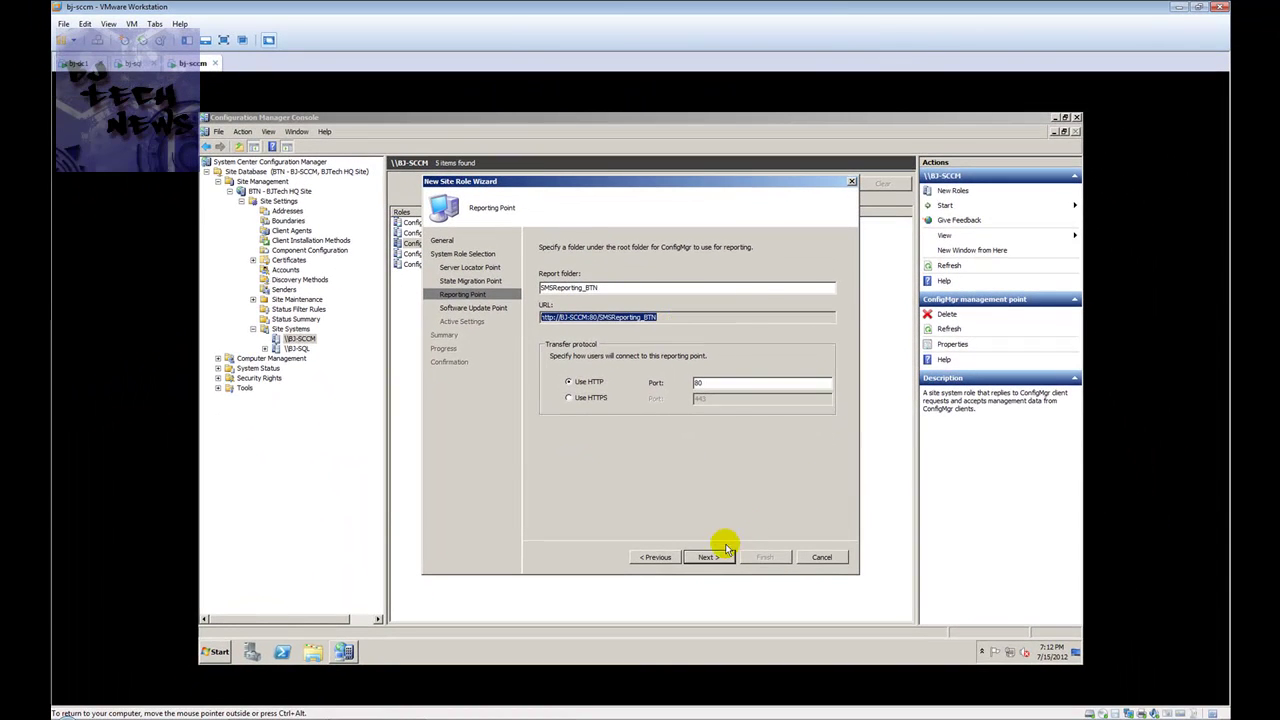
Accept the reporting point defaults and the software update point without a proxy.
{"action": "left_click", "coordinate": [716, 557]}
{"action": "left_click", "coordinate": [731, 557]}
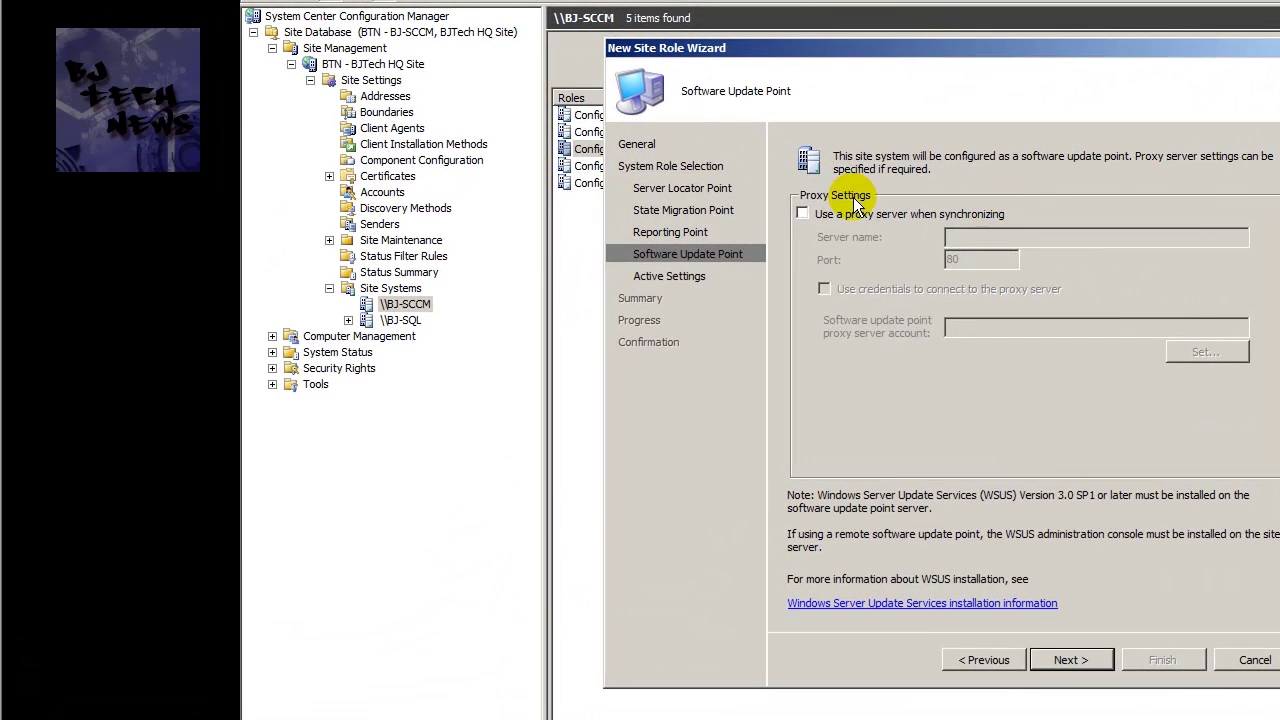
{"action": "left_click", "coordinate": [1088, 662]}
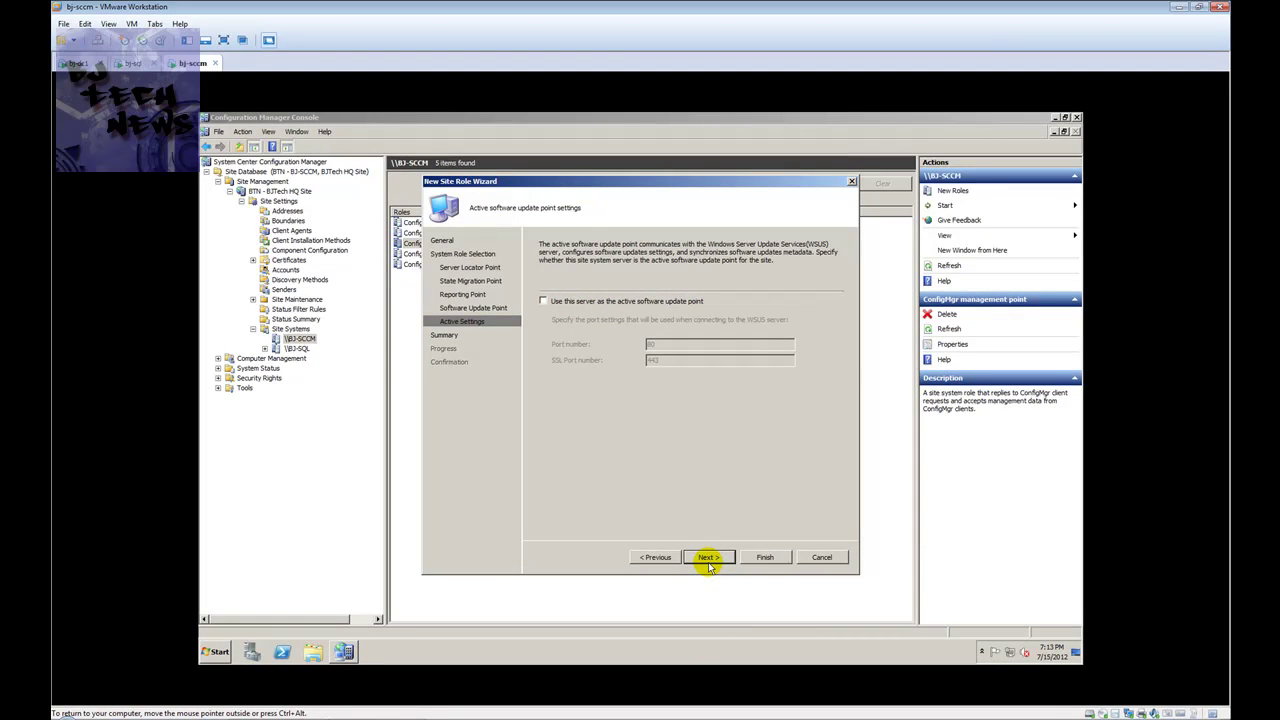
Make BJ-SCCM the active software update point, keeping ports 80 and 443.
{"action": "left_click", "coordinate": [566, 302]}
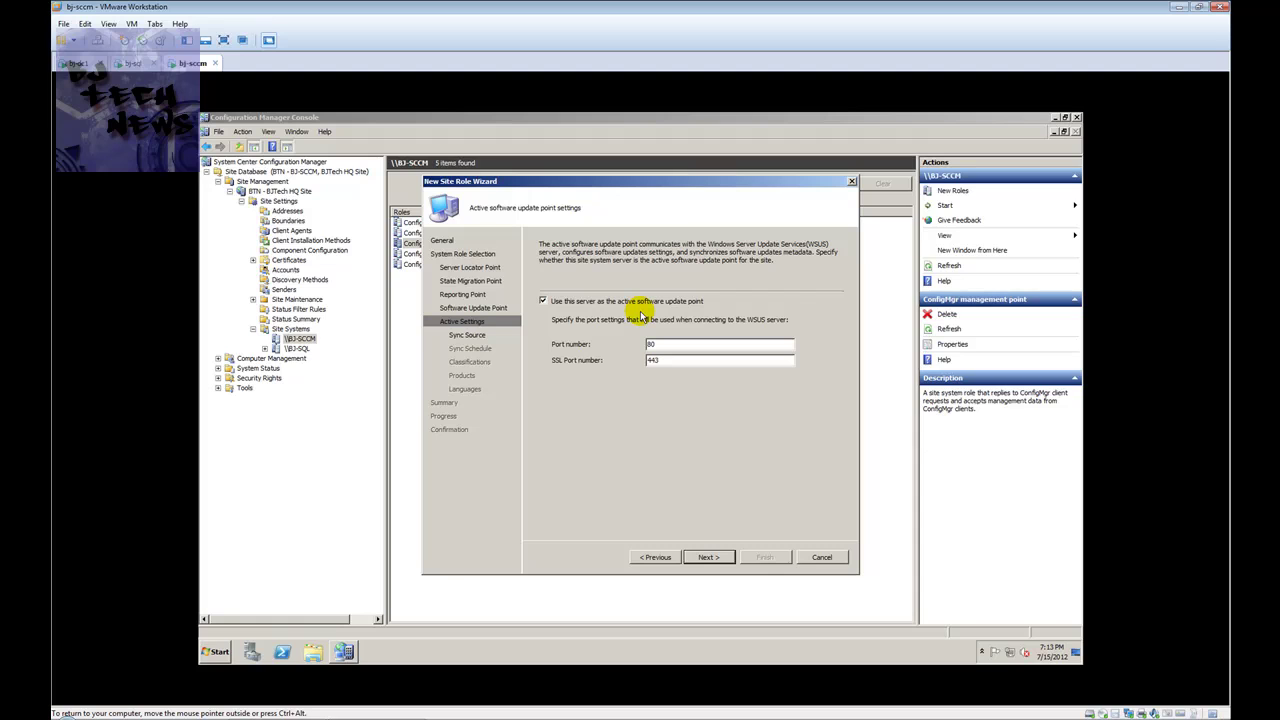
{"action": "left_click", "coordinate": [704, 558]}
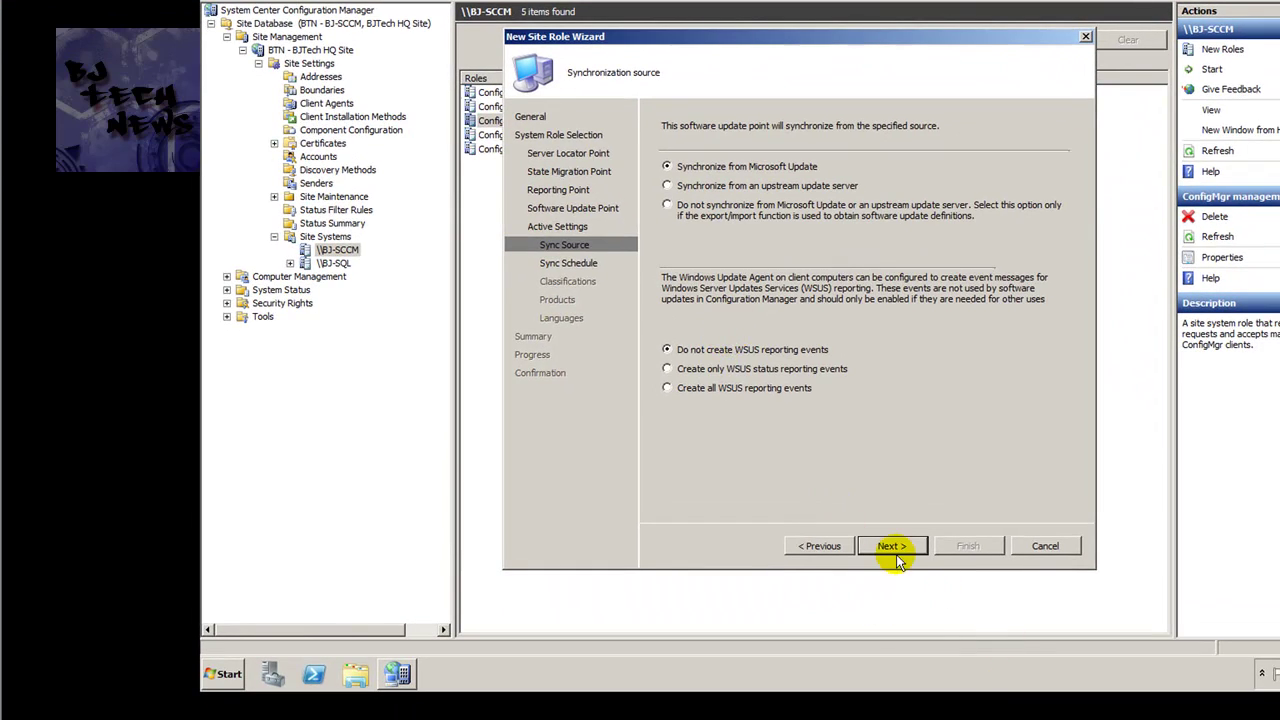
Keep Microsoft Update as the sync source and schedule synchronization every 7 days.
{"action": "left_click", "coordinate": [893, 548]}
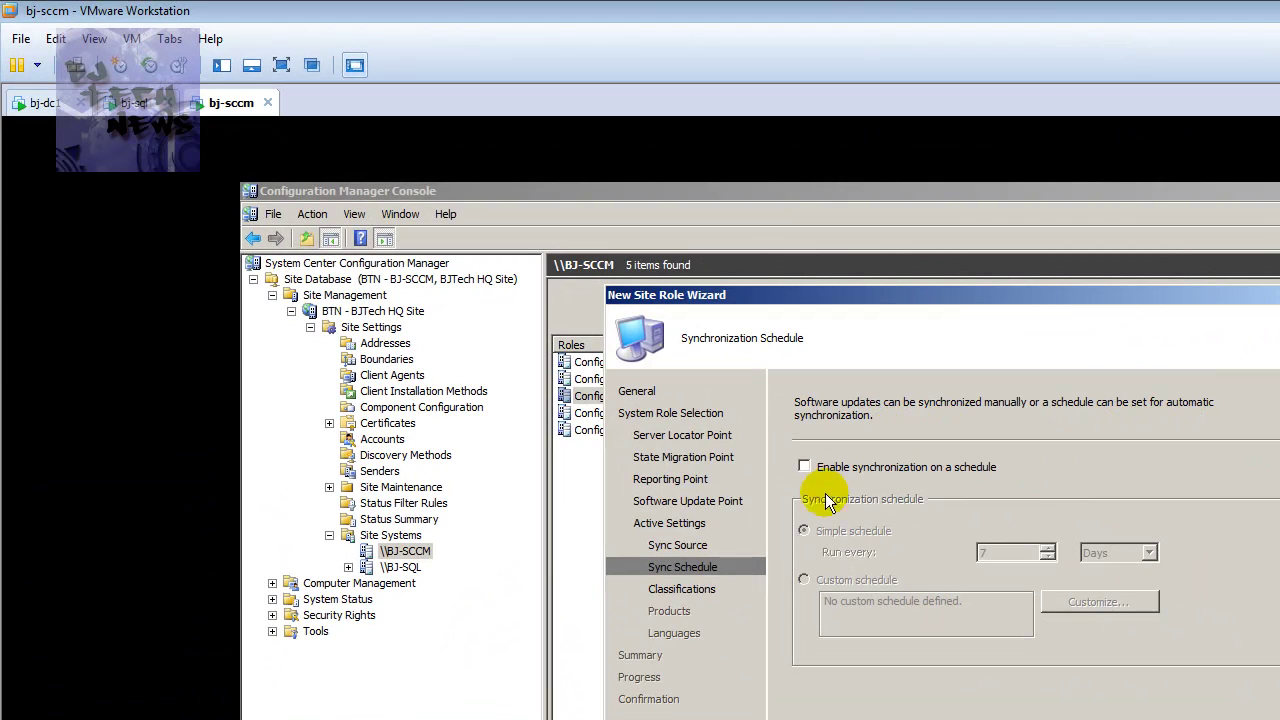
{"action": "left_click", "coordinate": [804, 466]}
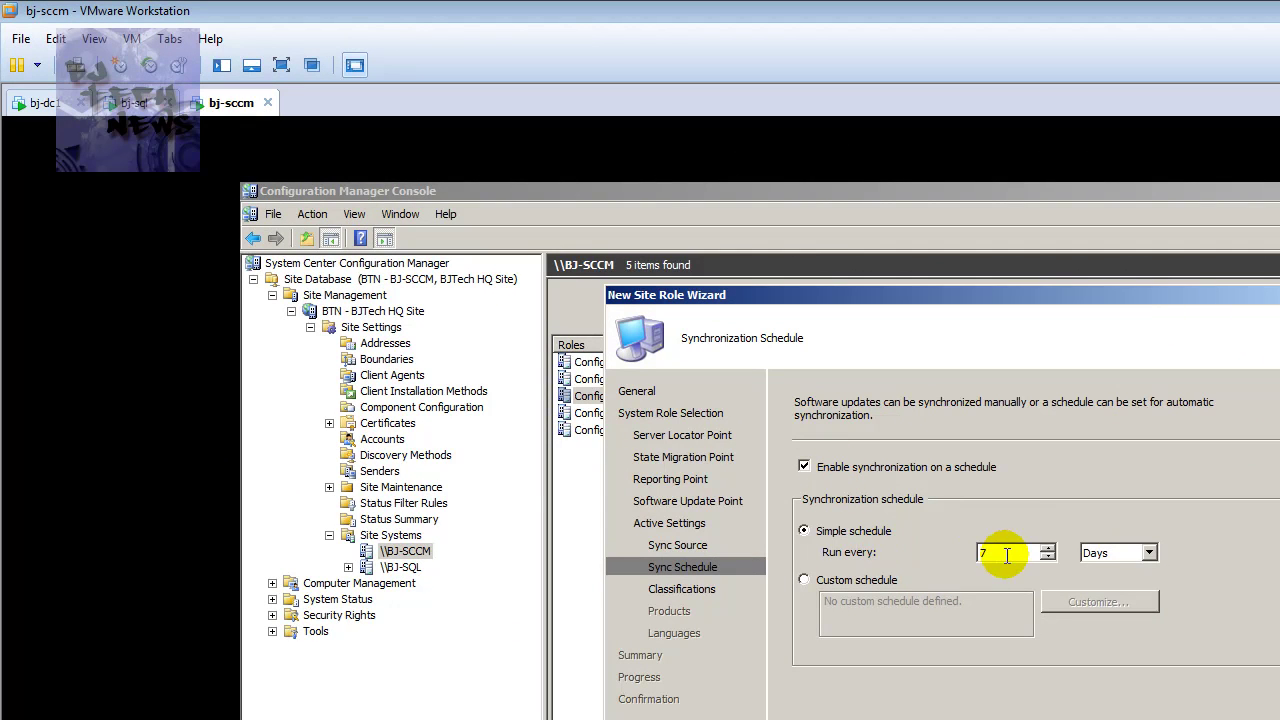
{"action": "left_click", "coordinate": [1046, 548]}
{"action": "left_click", "coordinate": [1046, 548]}
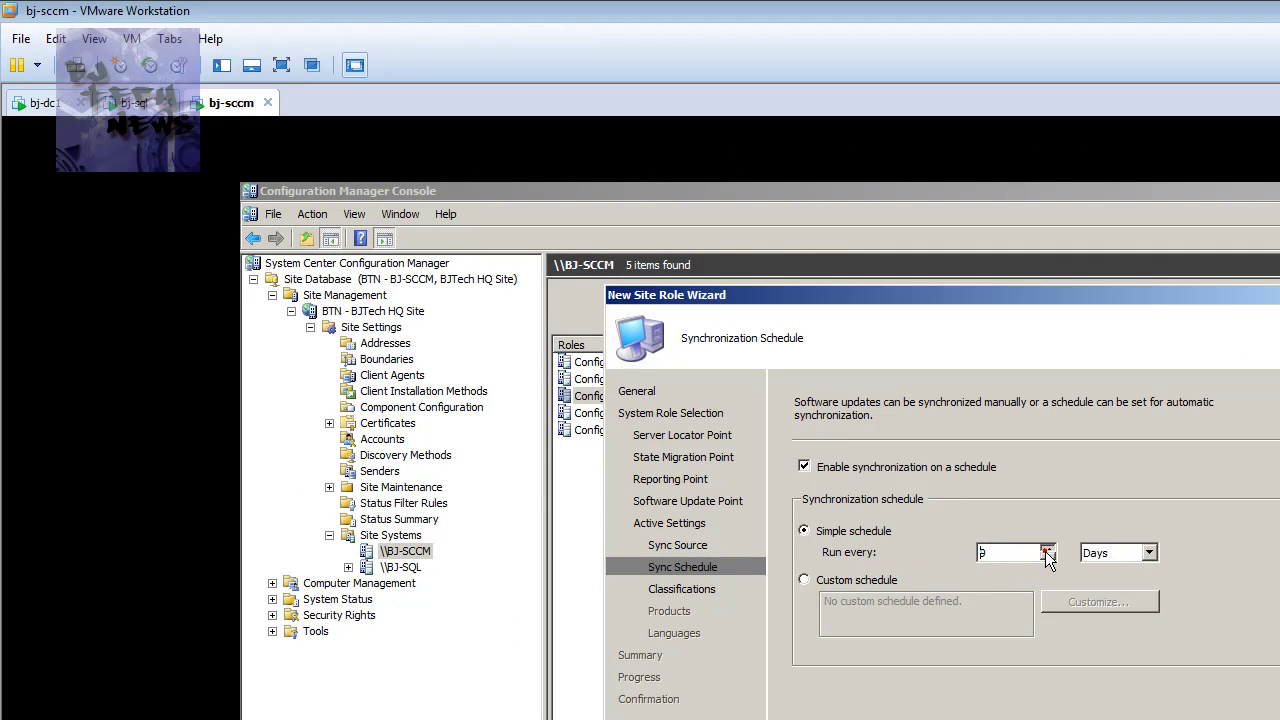
{"action": "left_click", "coordinate": [1046, 548]}
{"action": "left_click", "coordinate": [1046, 548]}
{"action": "left_click", "coordinate": [1046, 548]}
{"action": "left_click", "coordinate": [1046, 548]}
{"action": "left_click", "coordinate": [1046, 548]}
{"action": "type", "text": "7"}
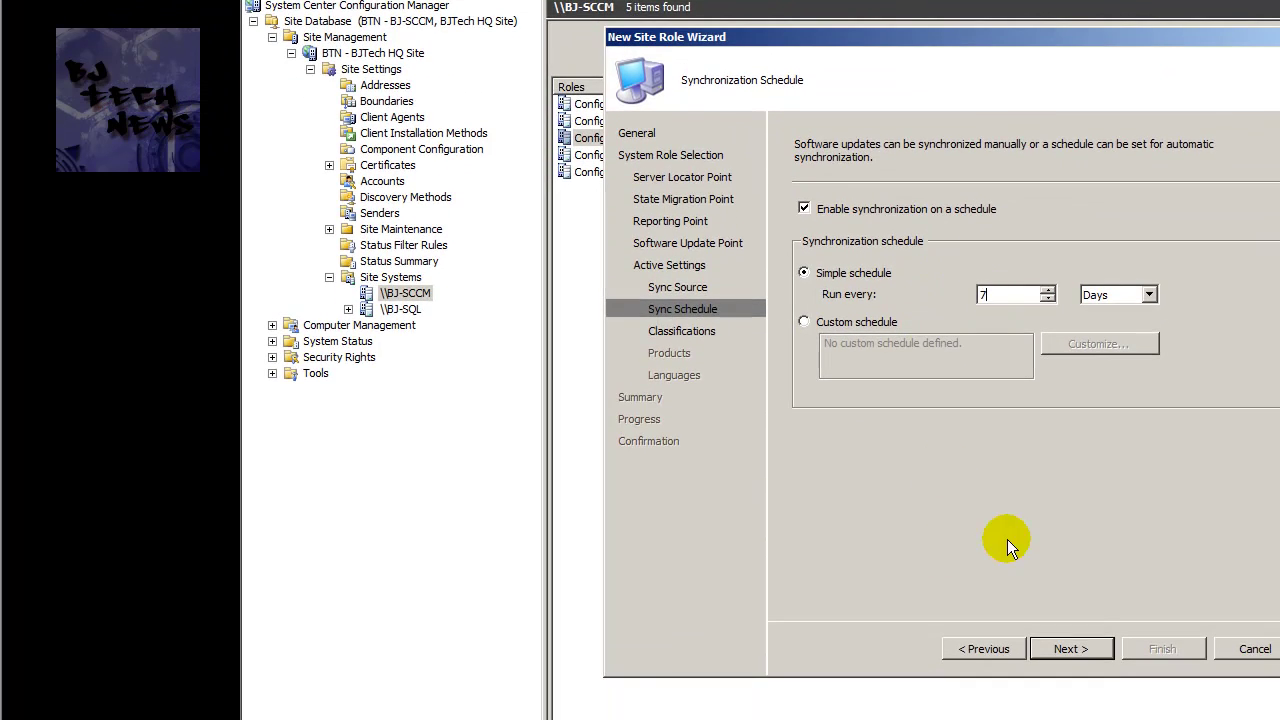
{"action": "left_click", "coordinate": [1072, 649]}
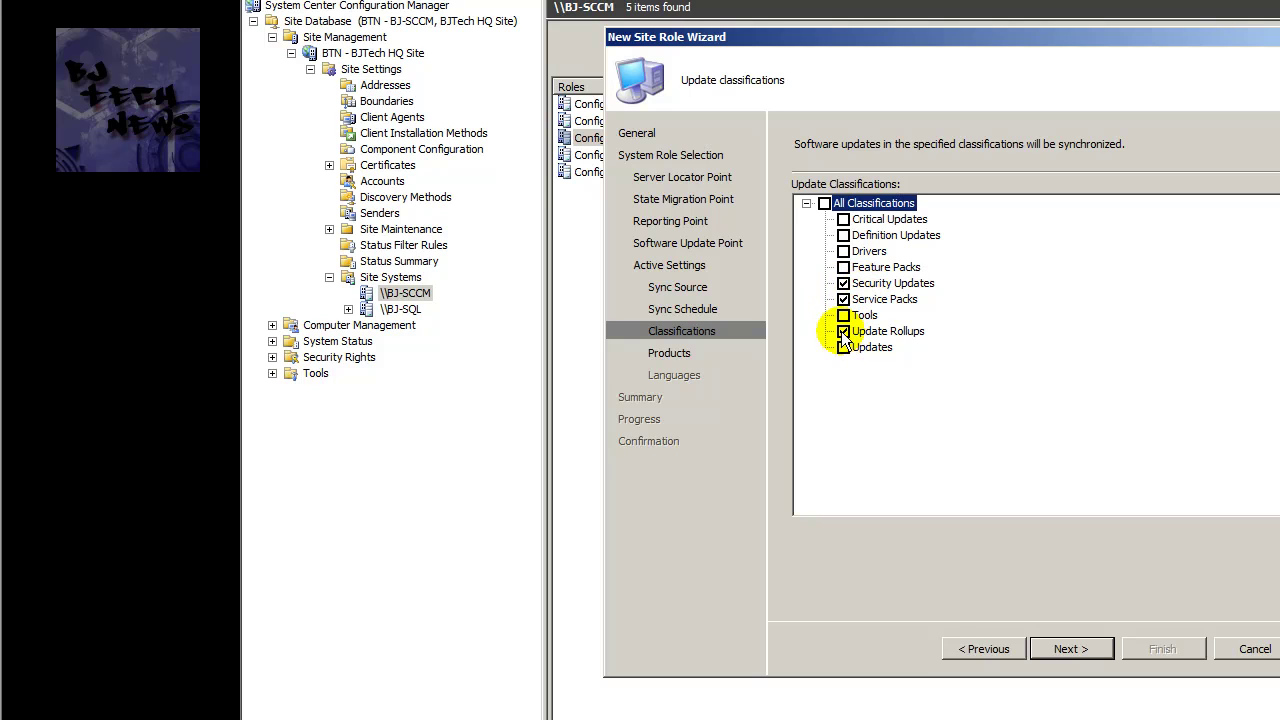
Clear the Update Rollups classification and expand Office and Windows under Microsoft products.
{"action": "left_click", "coordinate": [843, 332]}
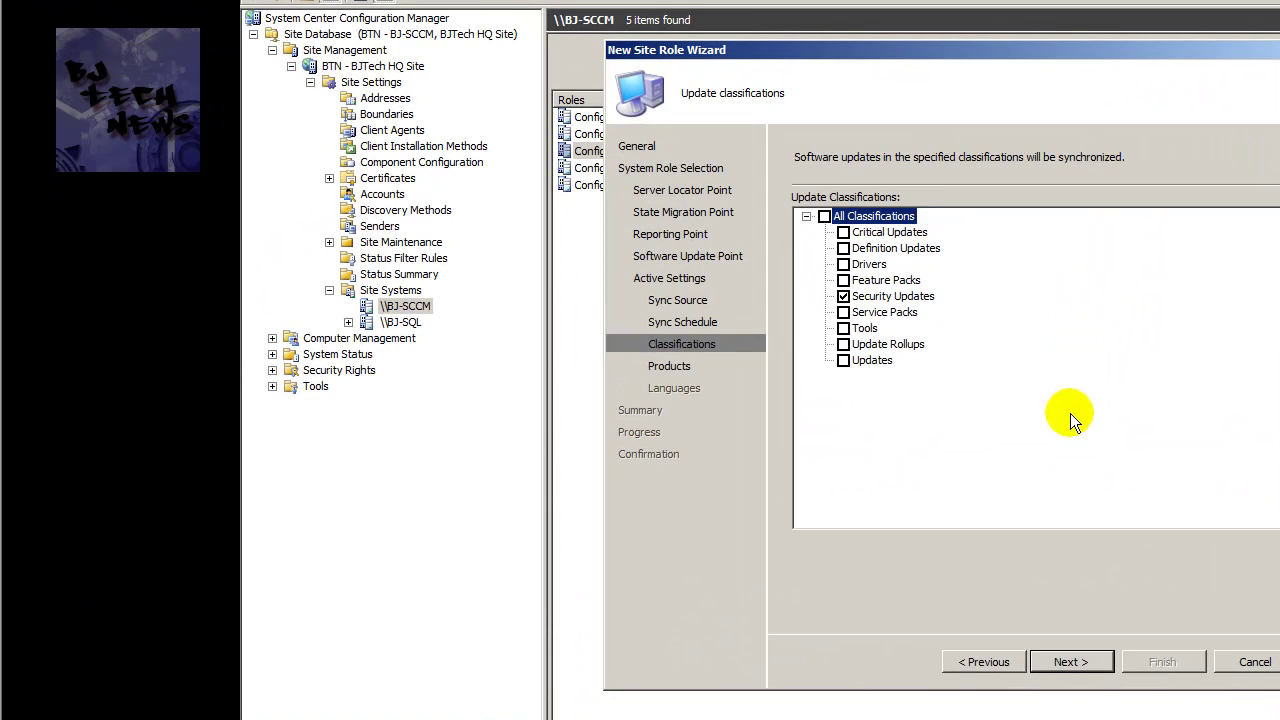
{"action": "left_click", "coordinate": [1066, 661]}
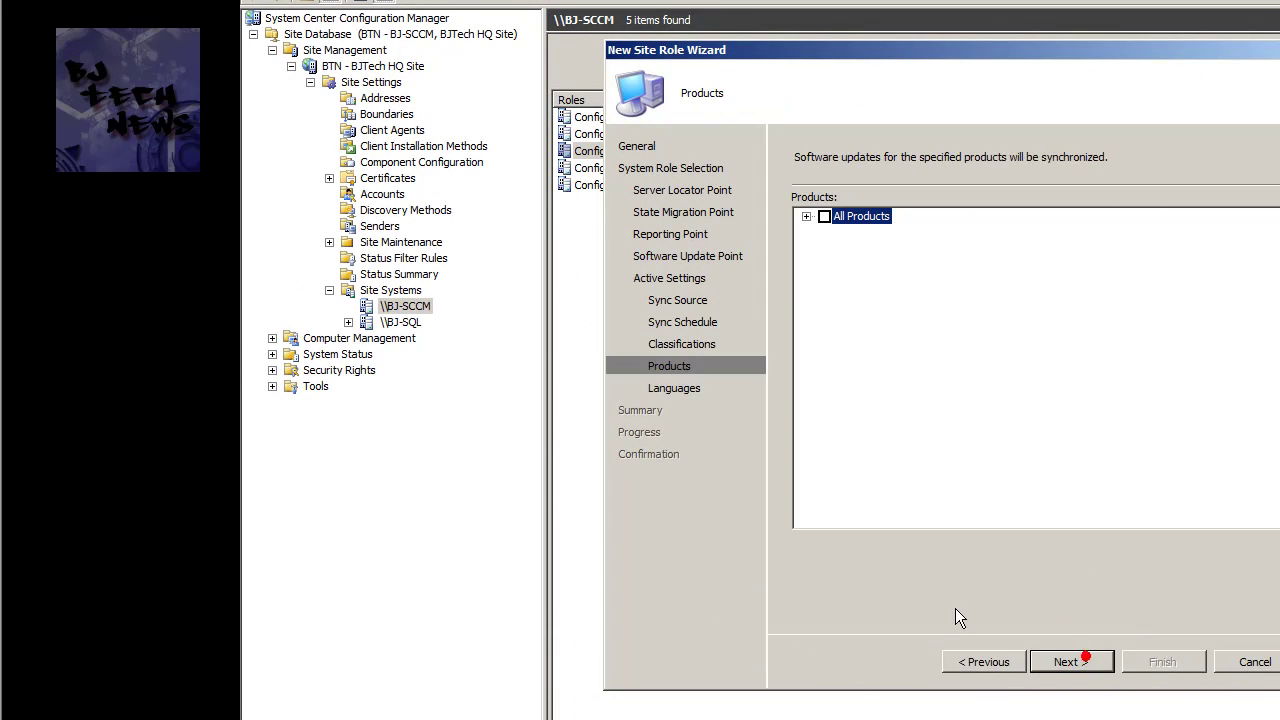
{"action": "left_click", "coordinate": [806, 216]}
{"action": "left_click", "coordinate": [826, 232]}
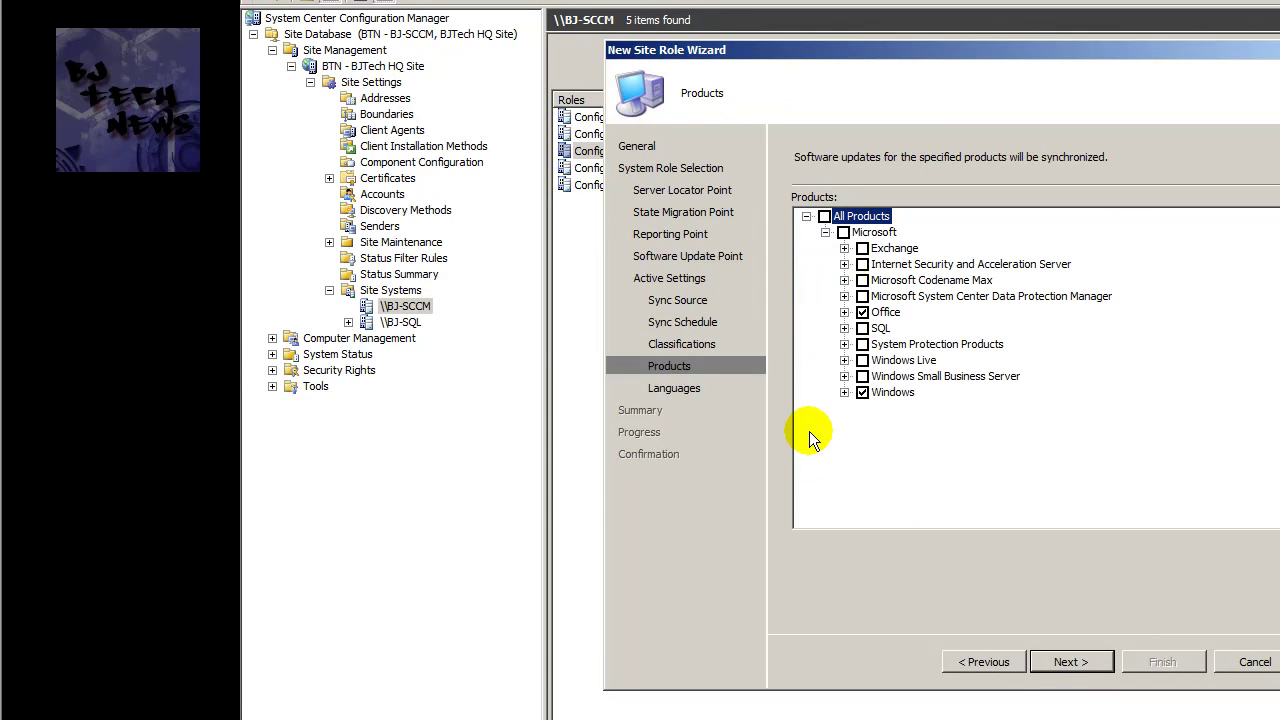
{"action": "left_click", "coordinate": [844, 312]}
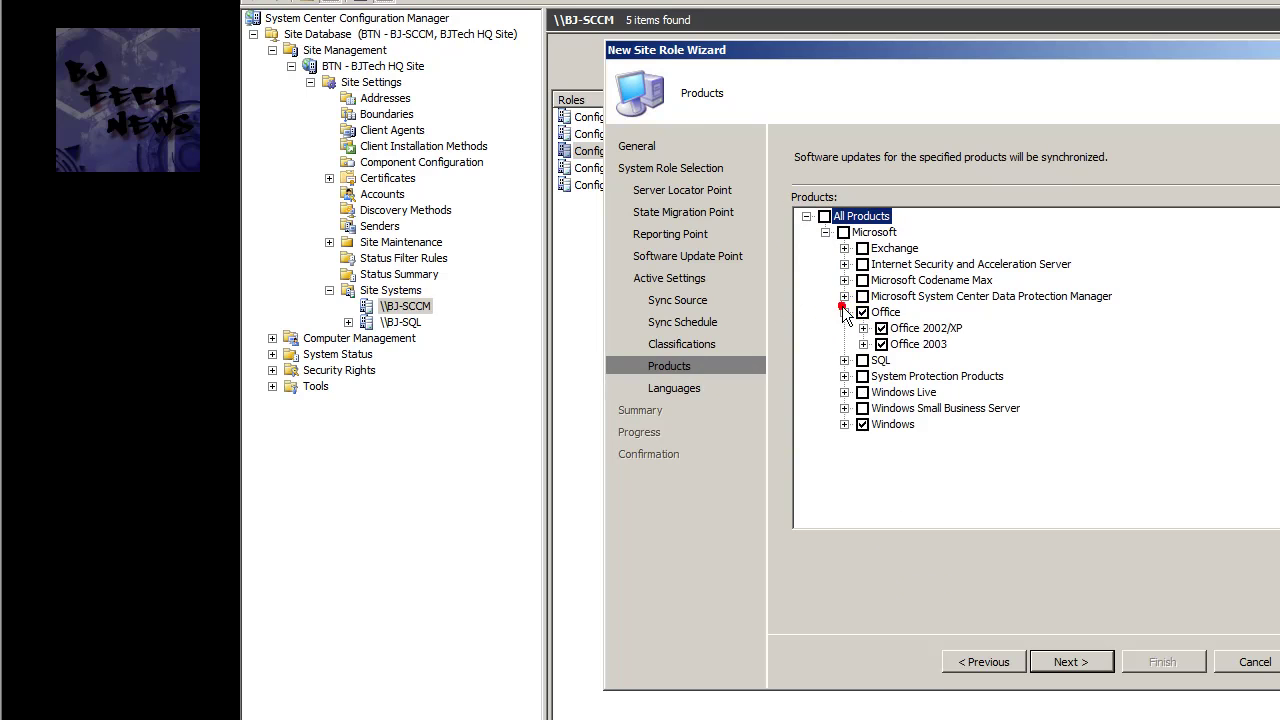
{"action": "left_click", "coordinate": [844, 424]}
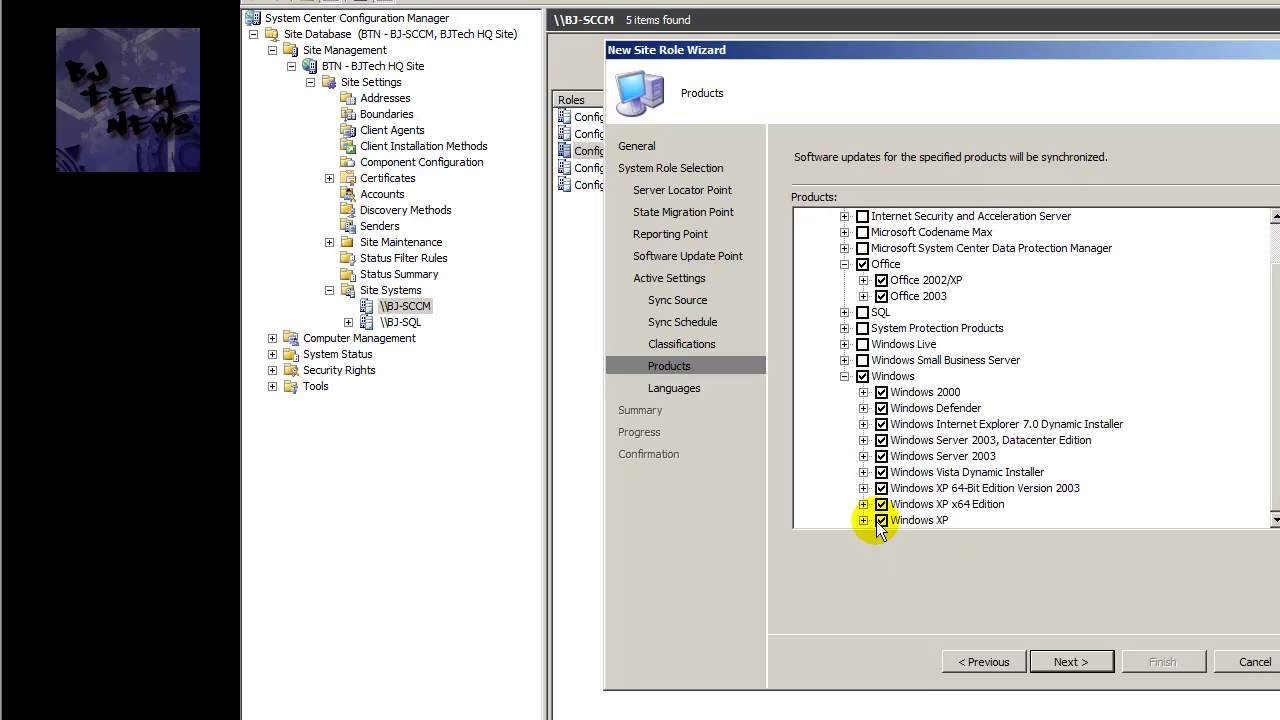
Uncheck Windows 2000, Windows Defender, IE 7.0 Dynamic Installer and Windows XP products.
{"action": "left_click", "coordinate": [881, 392]}
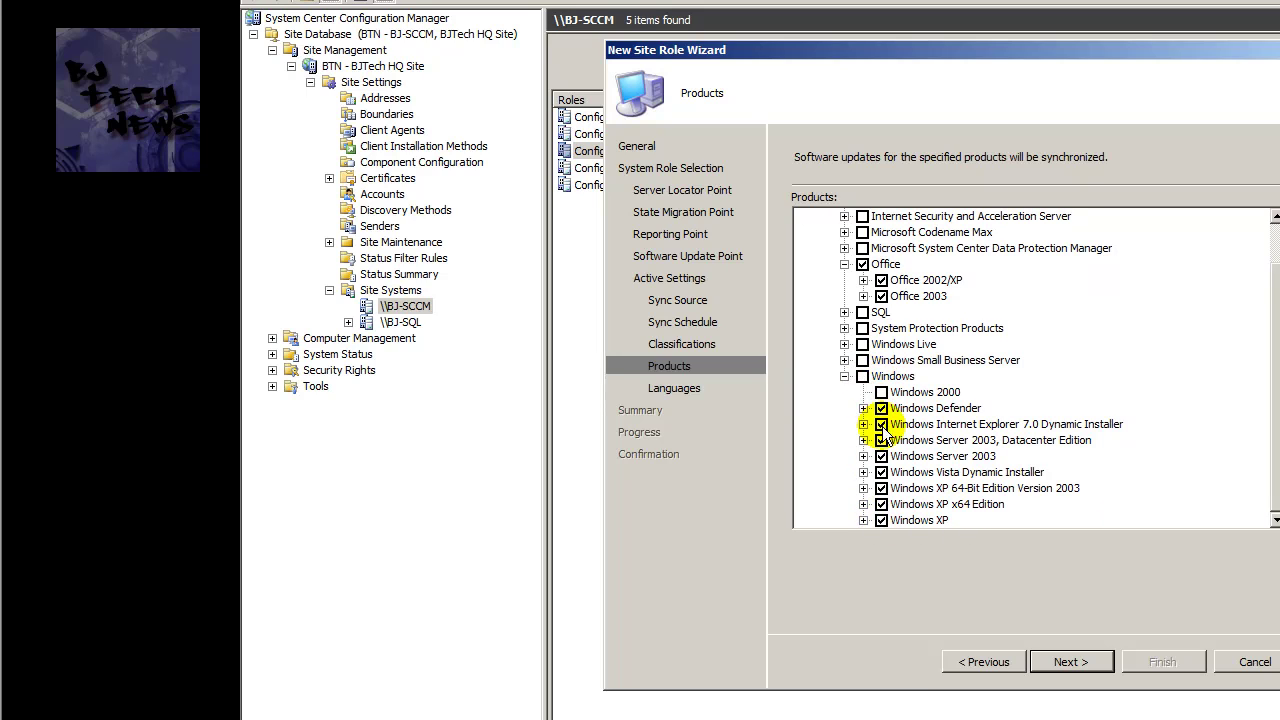
{"action": "left_click", "coordinate": [881, 408]}
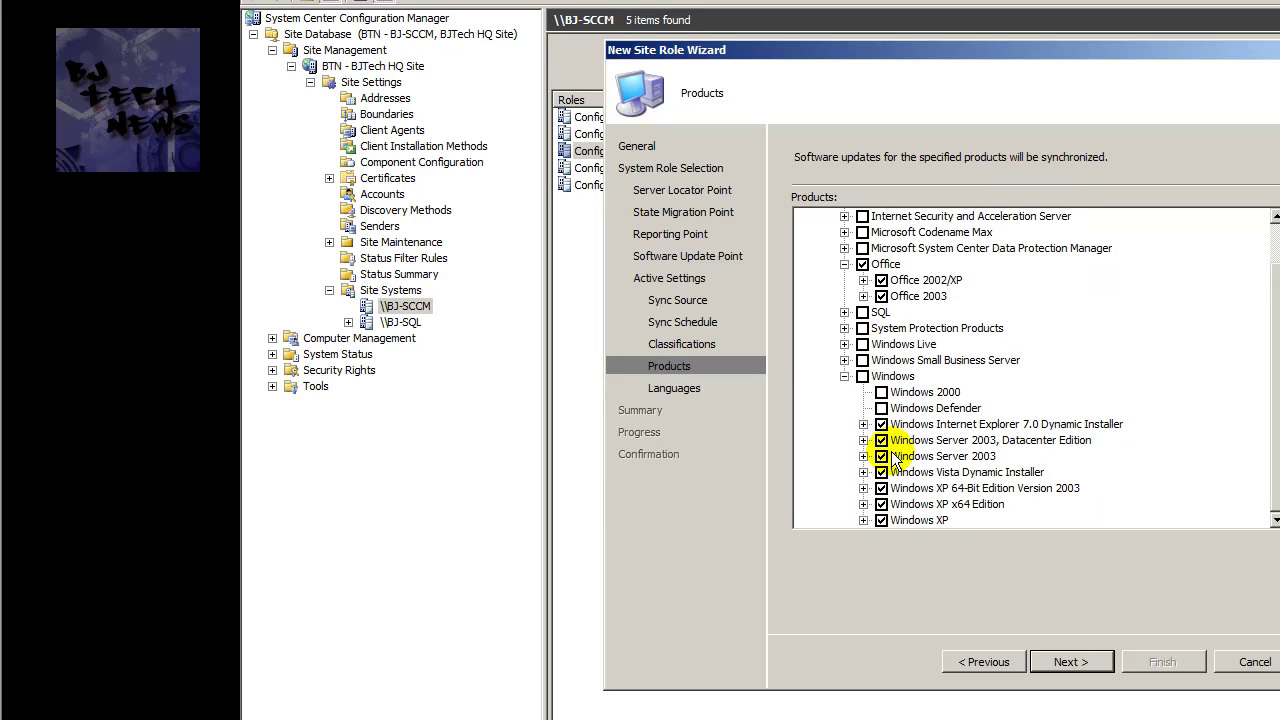
{"action": "left_click", "coordinate": [881, 424]}
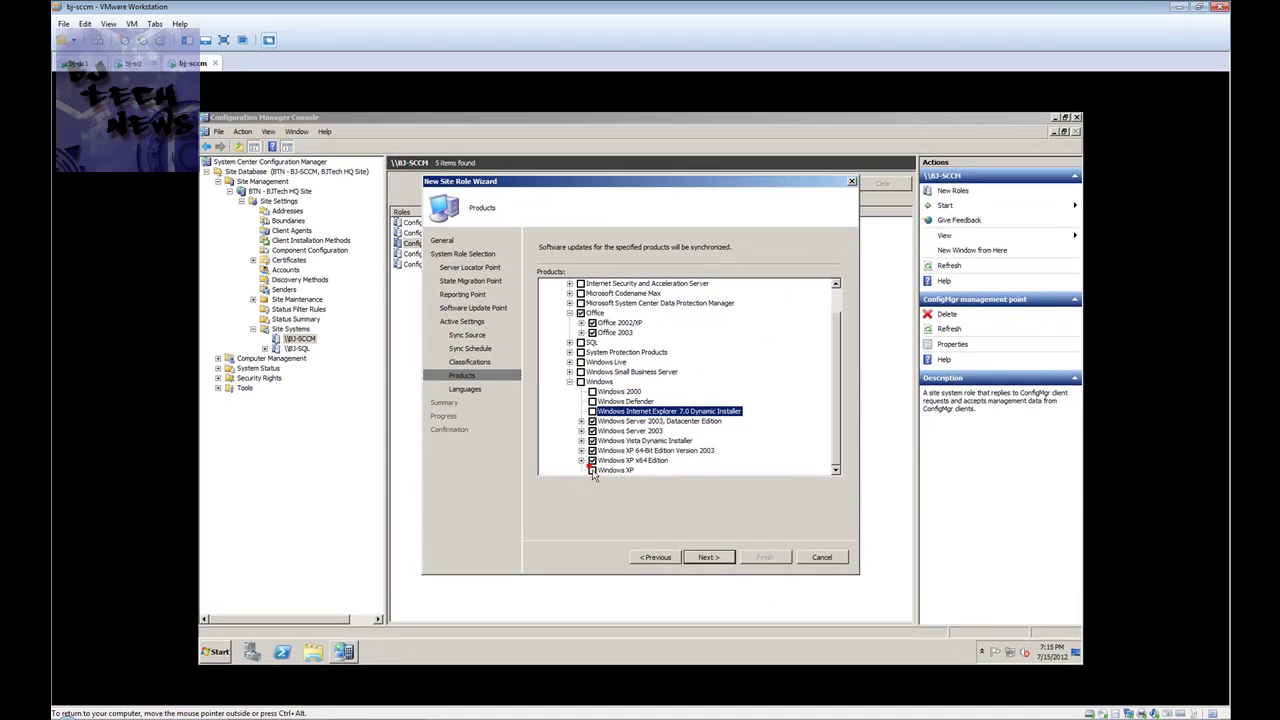
{"action": "left_click", "coordinate": [838, 513]}
{"action": "scroll", "coordinate": [628, 348], "scroll_direction": "up", "scroll_amount": 1}
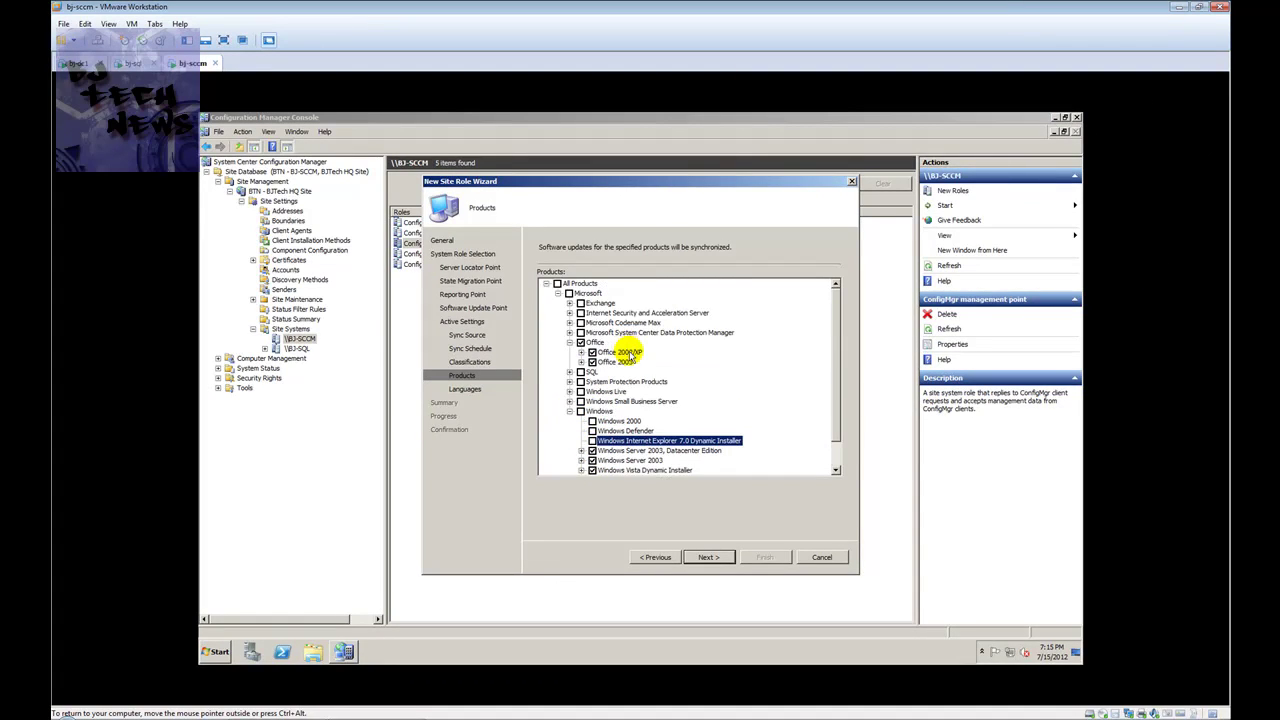
{"action": "left_click", "coordinate": [705, 557]}
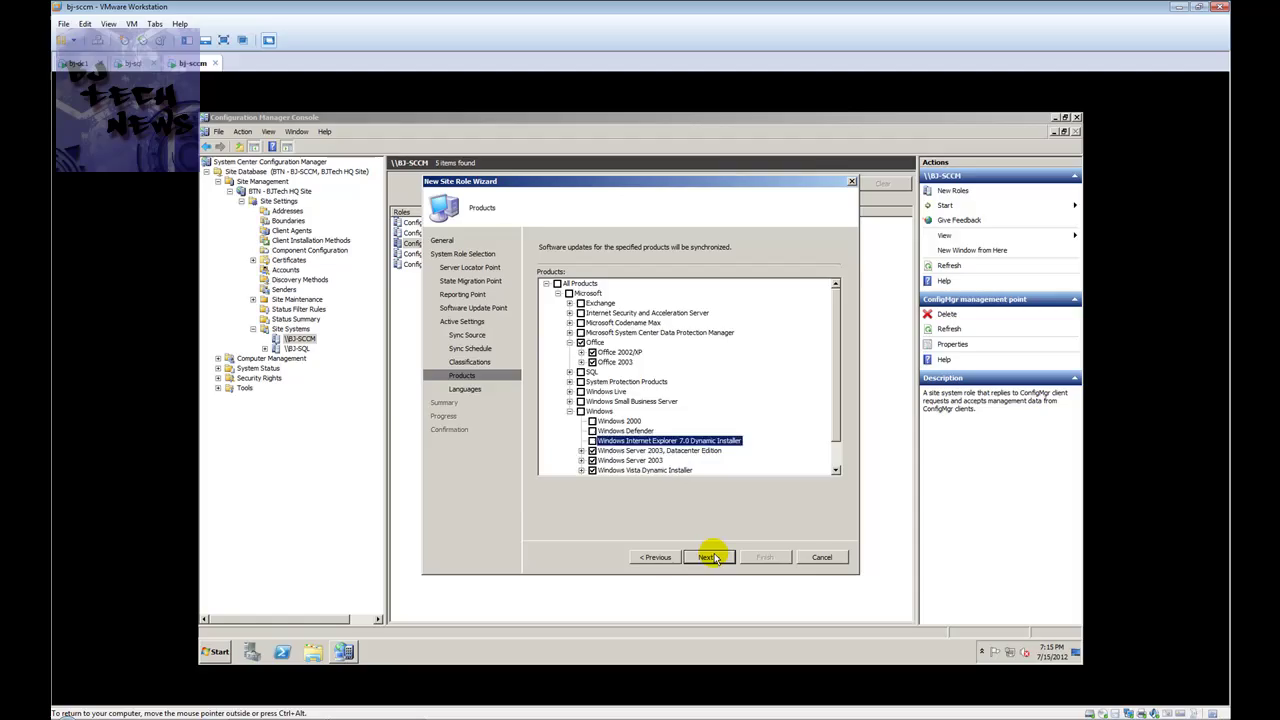
{"action": "left_click", "coordinate": [712, 557]}
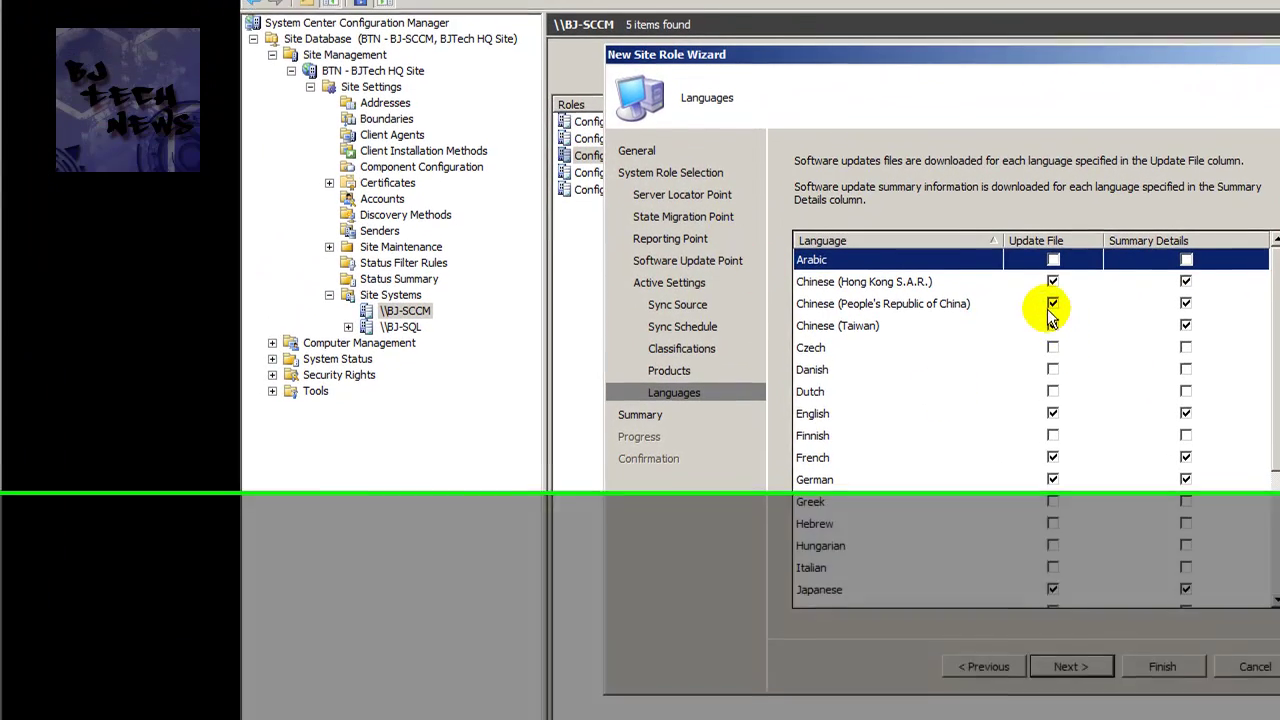
Clear update files and summary details for the Chinese, French and German languages.
{"action": "left_click", "coordinate": [1052, 303]}
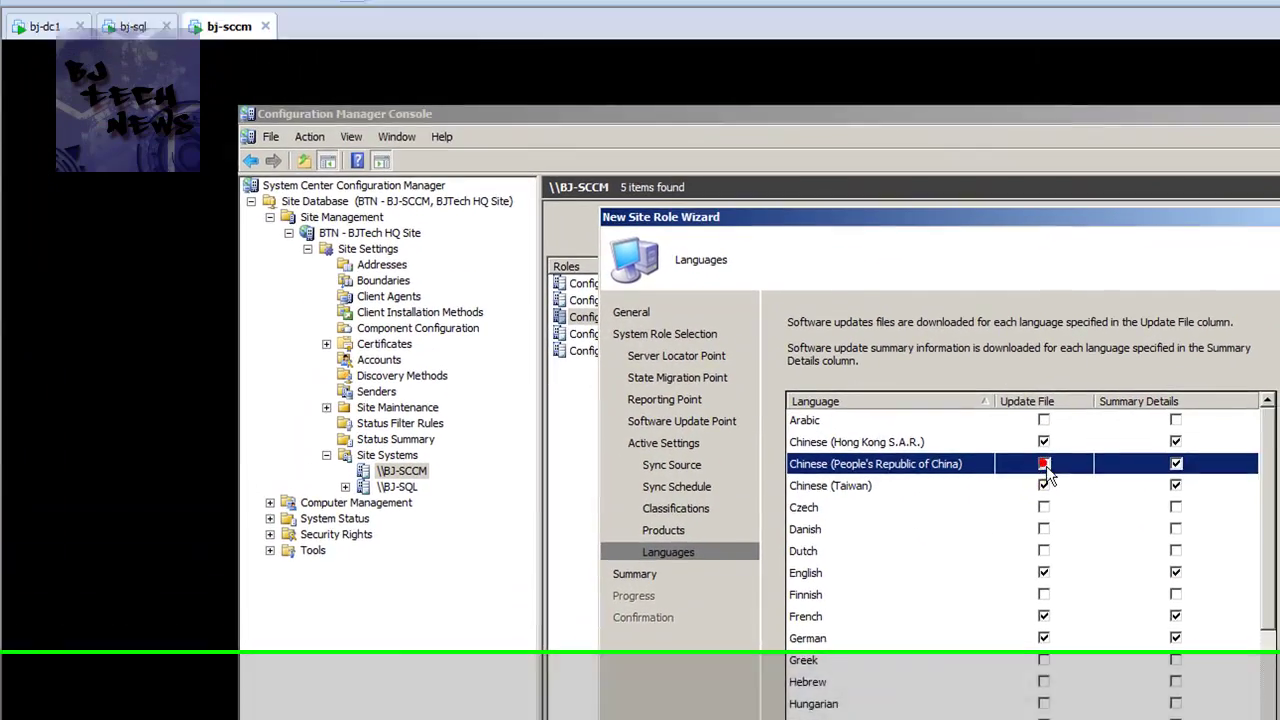
{"action": "left_click", "coordinate": [1052, 281]}
{"action": "left_click", "coordinate": [1041, 559]}
{"action": "left_click", "coordinate": [1171, 515]}
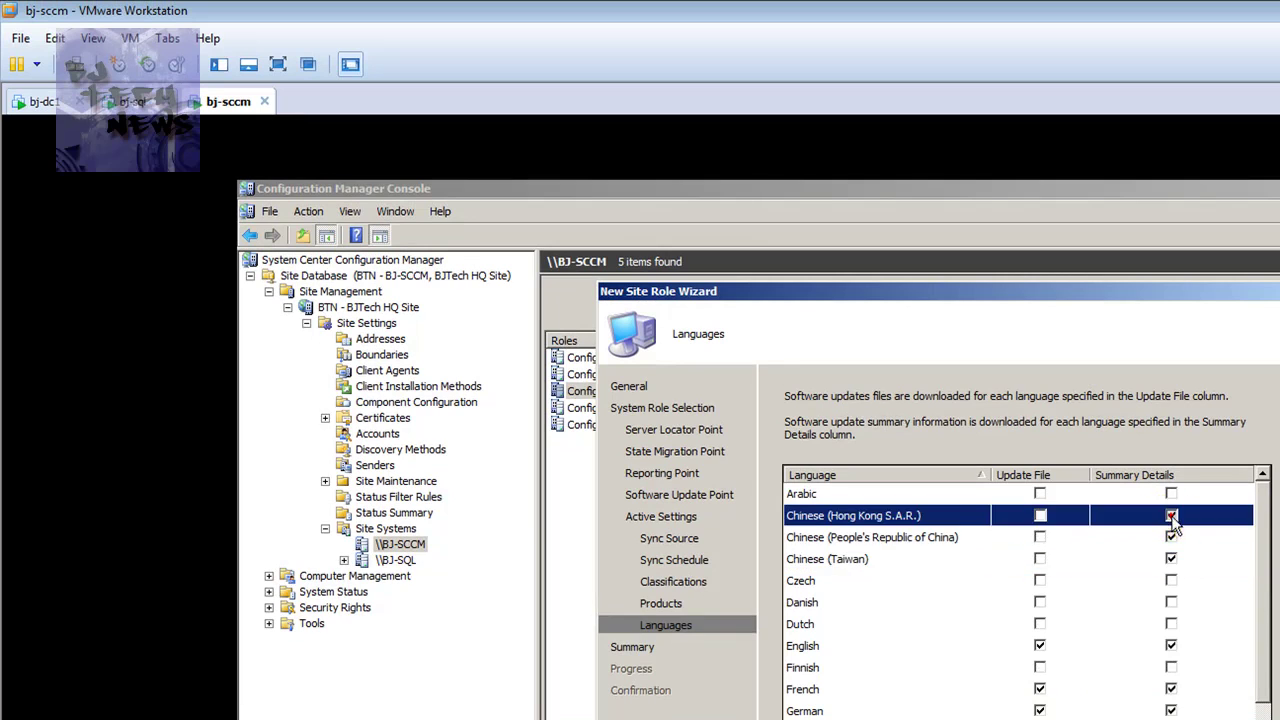
{"action": "left_click", "coordinate": [1171, 537]}
{"action": "left_click", "coordinate": [1171, 559]}
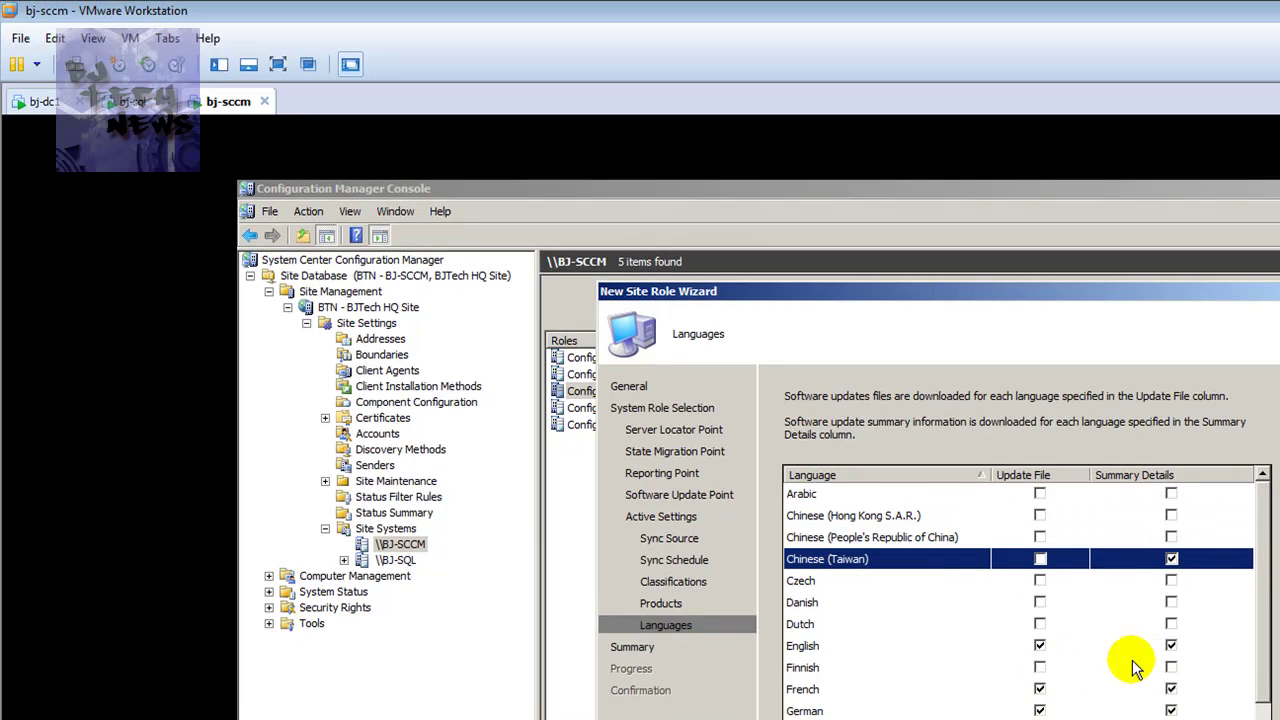
{"action": "left_click", "coordinate": [1037, 689]}
{"action": "left_click", "coordinate": [1040, 711]}
{"action": "left_click", "coordinate": [1171, 689]}
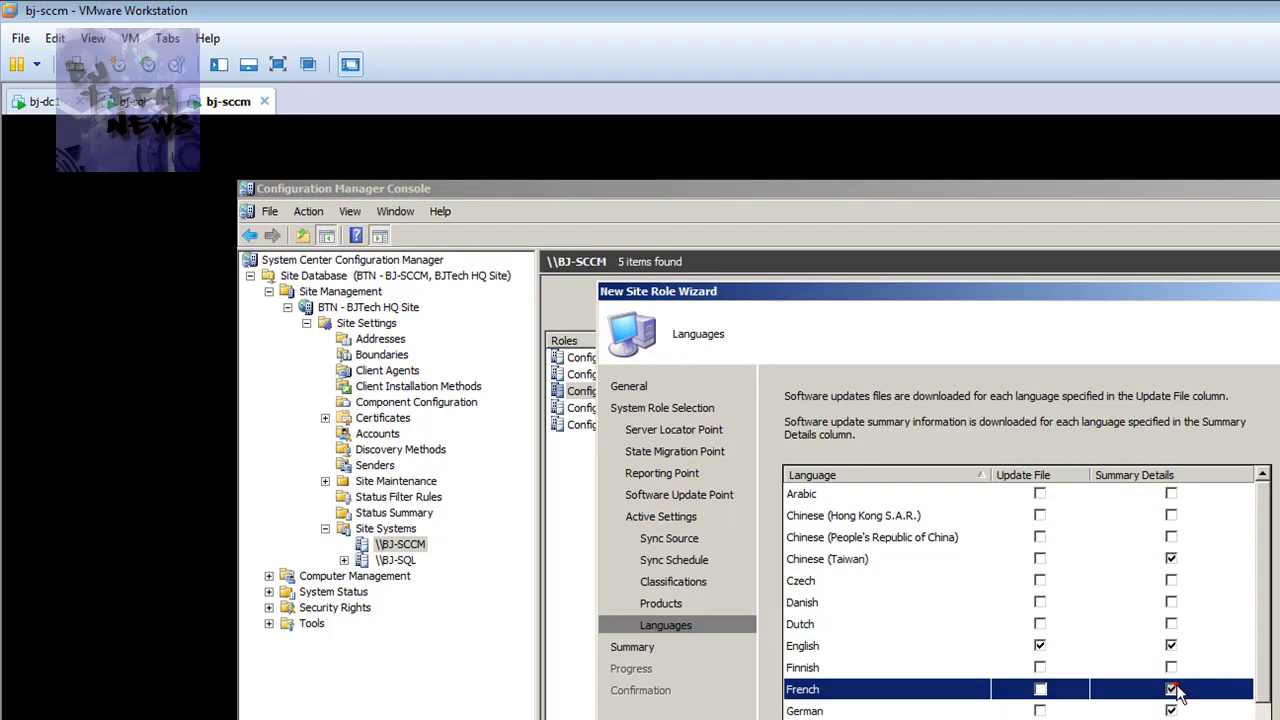
{"action": "left_click", "coordinate": [1171, 711]}
Clear Japanese, Korean and Chinese (Taiwan) downloads, leaving only English selected.
{"action": "scroll", "coordinate": [1040, 705], "scroll_direction": "down", "scroll_amount": 2}
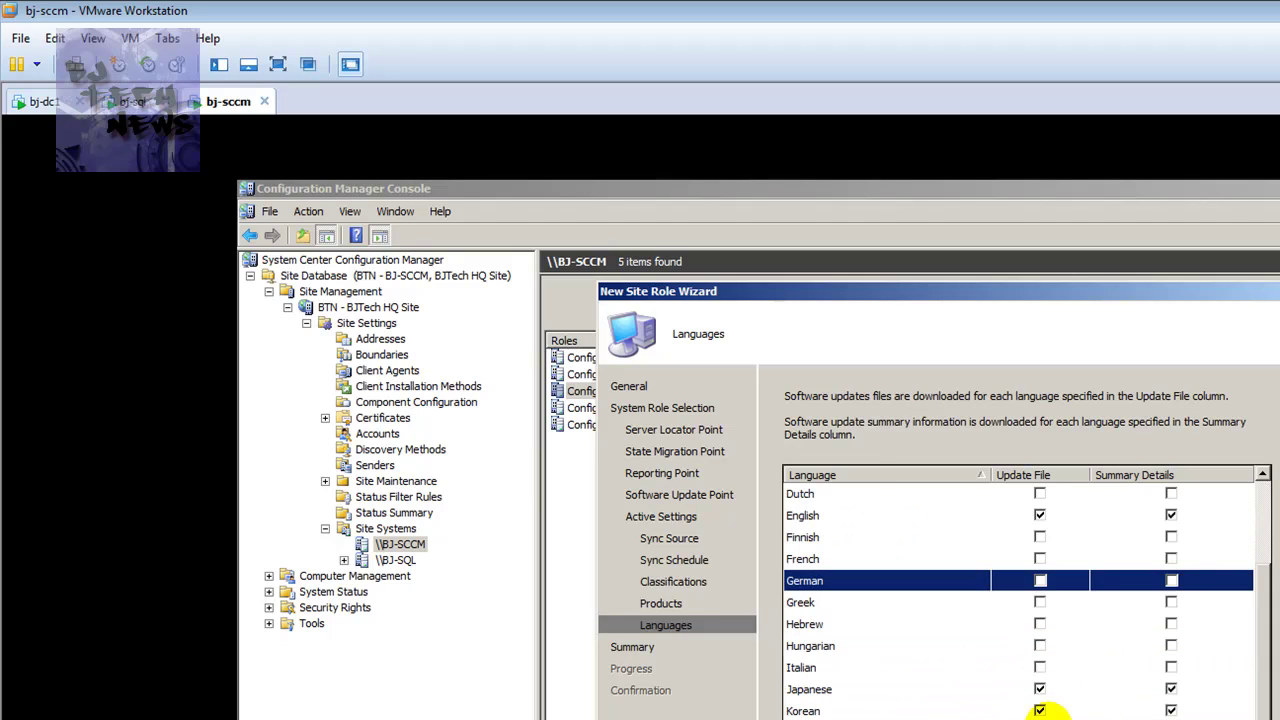
{"action": "left_click", "coordinate": [1040, 689]}
{"action": "left_click", "coordinate": [1040, 711]}
{"action": "left_click", "coordinate": [1171, 689]}
{"action": "left_click", "coordinate": [1171, 711]}
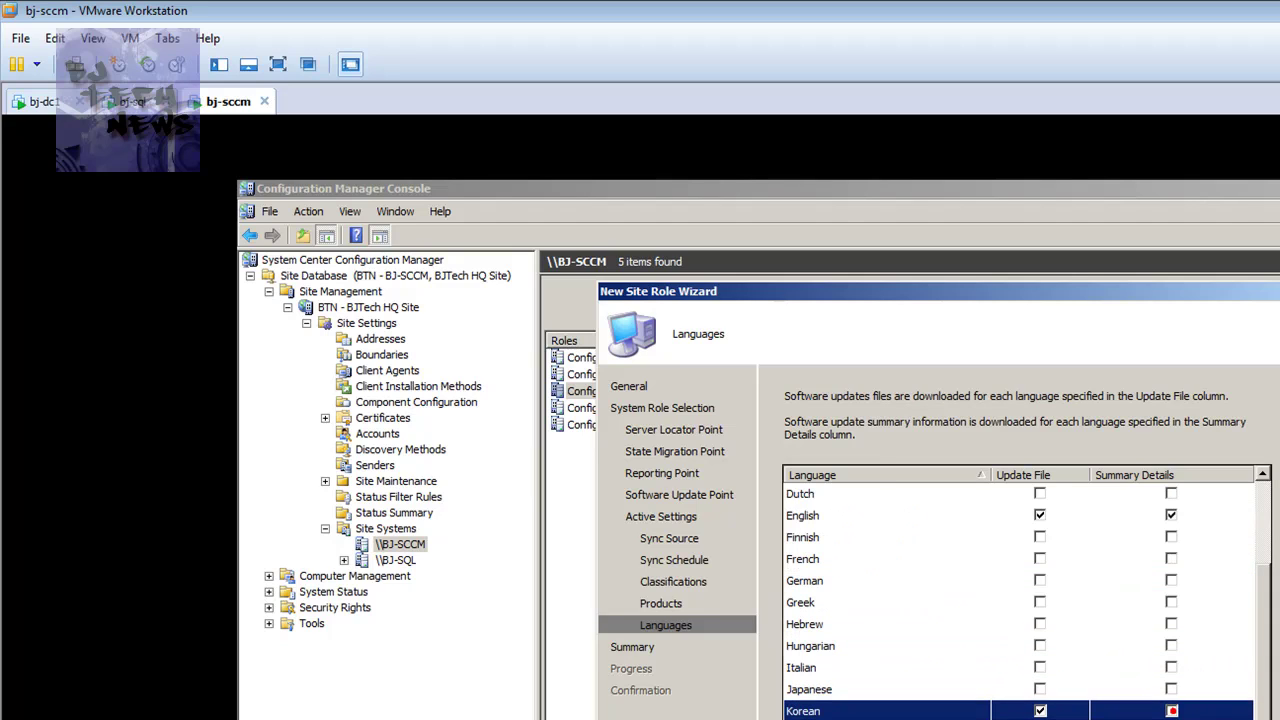
{"action": "left_click", "coordinate": [1040, 711]}
{"action": "scroll", "coordinate": [1117, 685], "scroll_direction": "down", "scroll_amount": 1}
{"action": "scroll", "coordinate": [1120, 678], "scroll_direction": "up", "scroll_amount": 3}
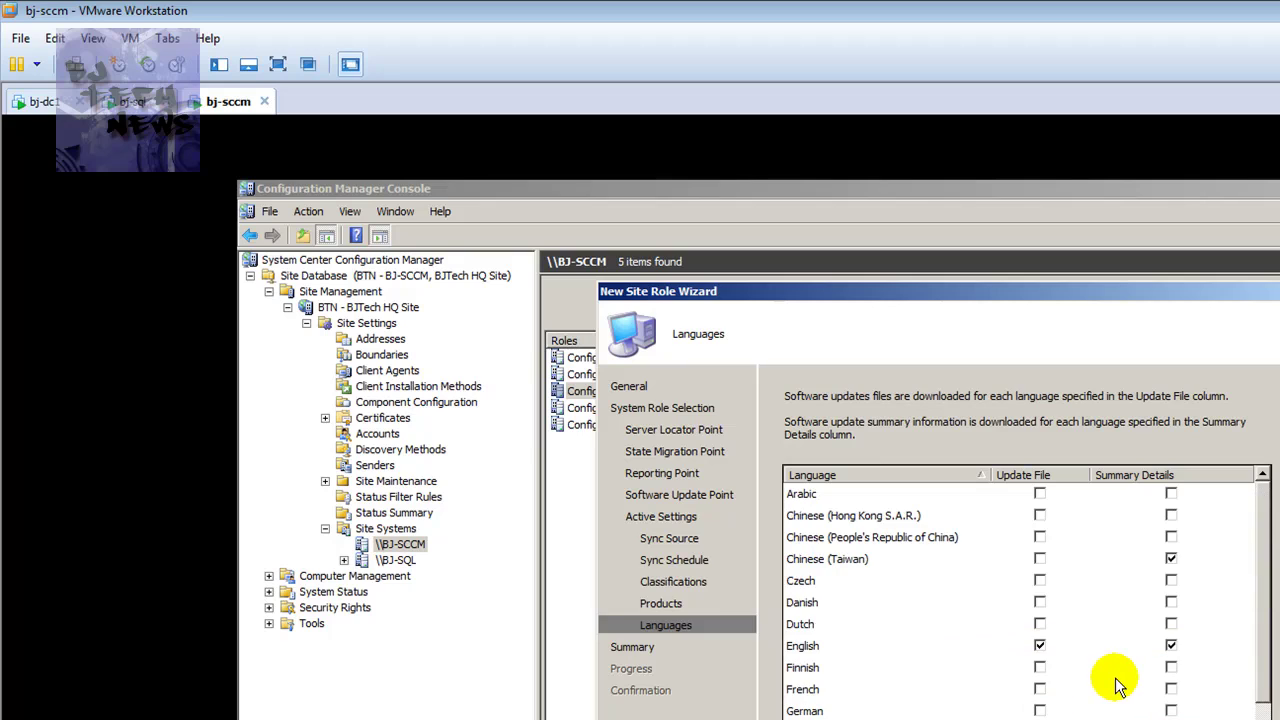
{"action": "left_click", "coordinate": [1172, 559]}
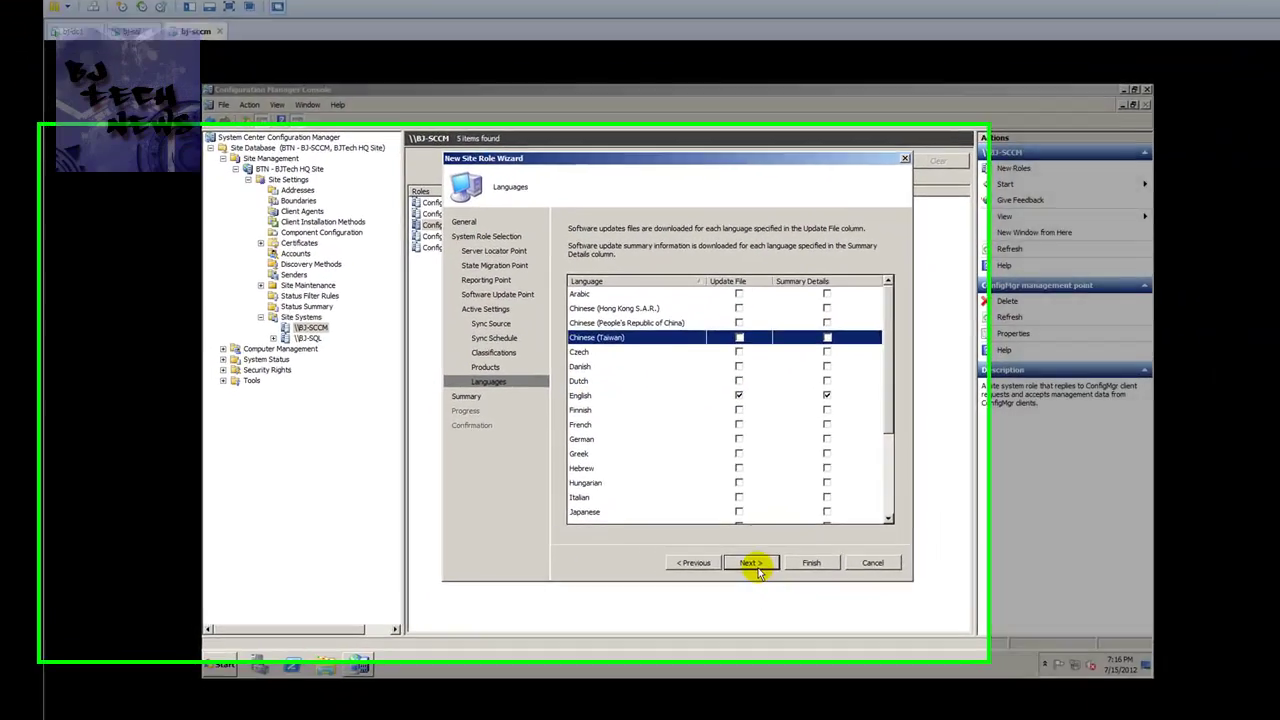
{"action": "left_click", "coordinate": [708, 557]}
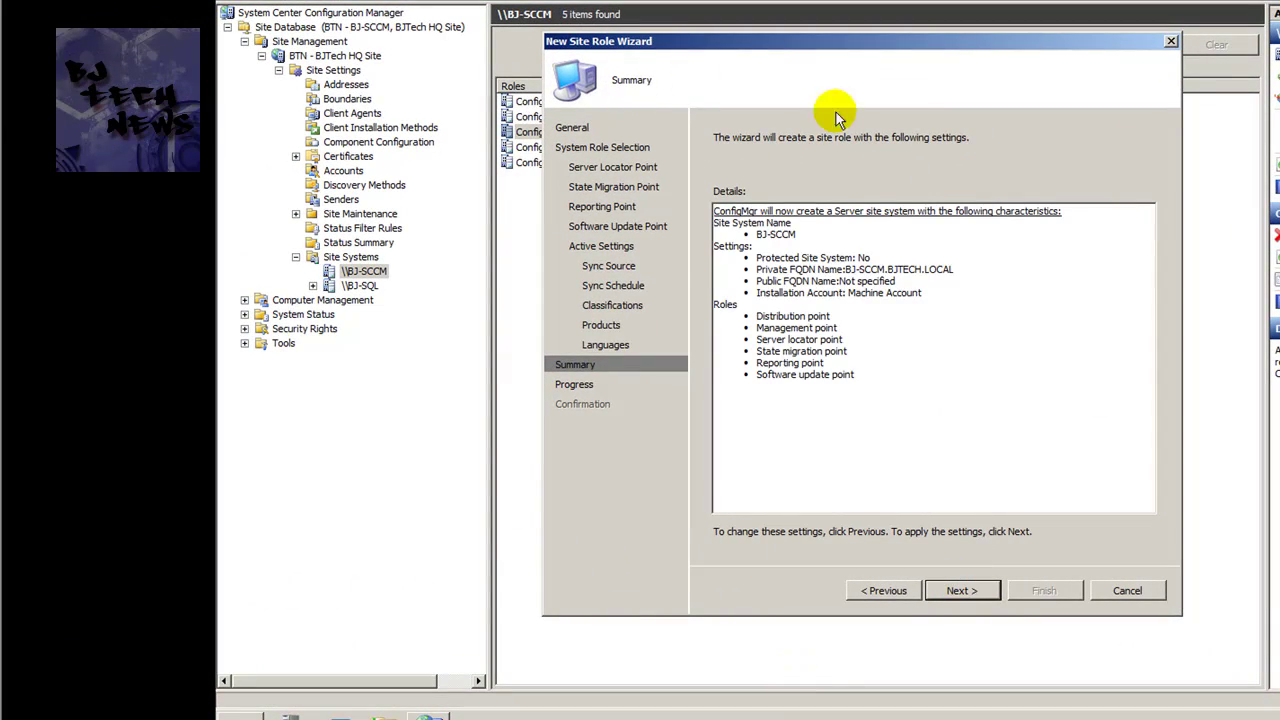
Create the four new roles, close the wizard, and review the software update point properties unchanged.
{"action": "left_click", "coordinate": [964, 592]}
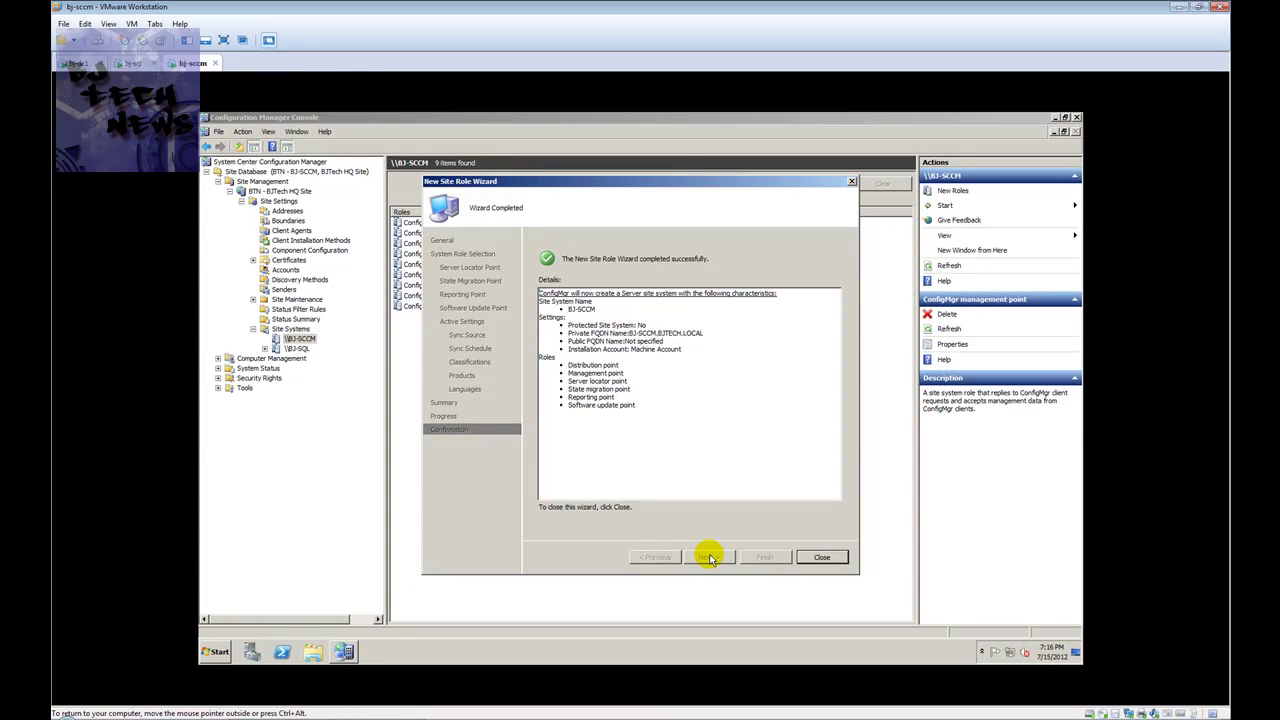
{"action": "left_click", "coordinate": [816, 558]}
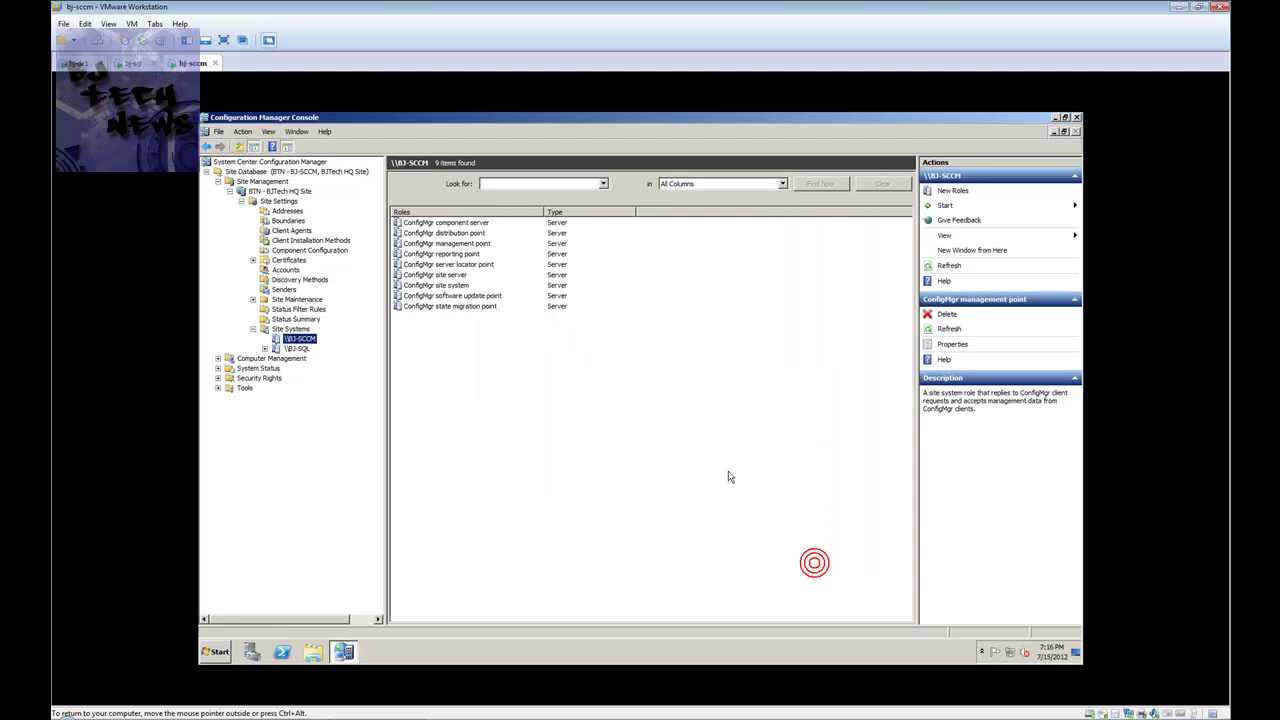
{"action": "left_click", "coordinate": [430, 306]}
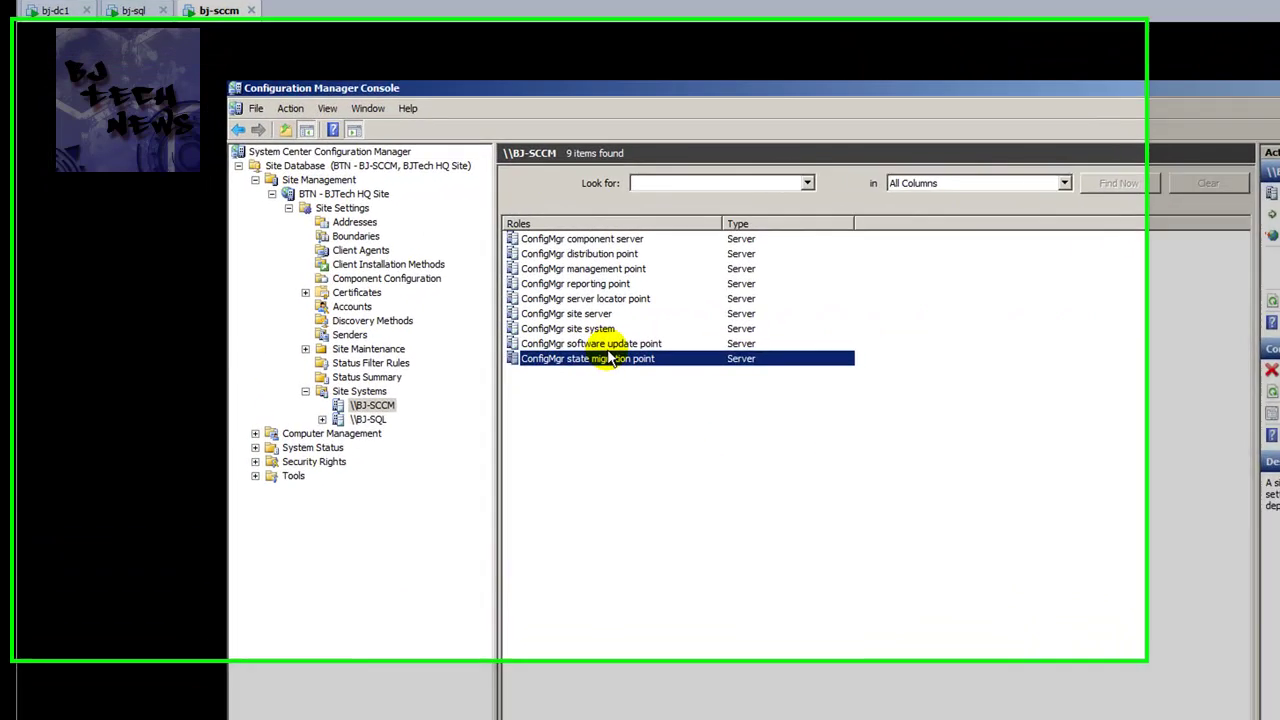
{"action": "double_click", "coordinate": [466, 296]}
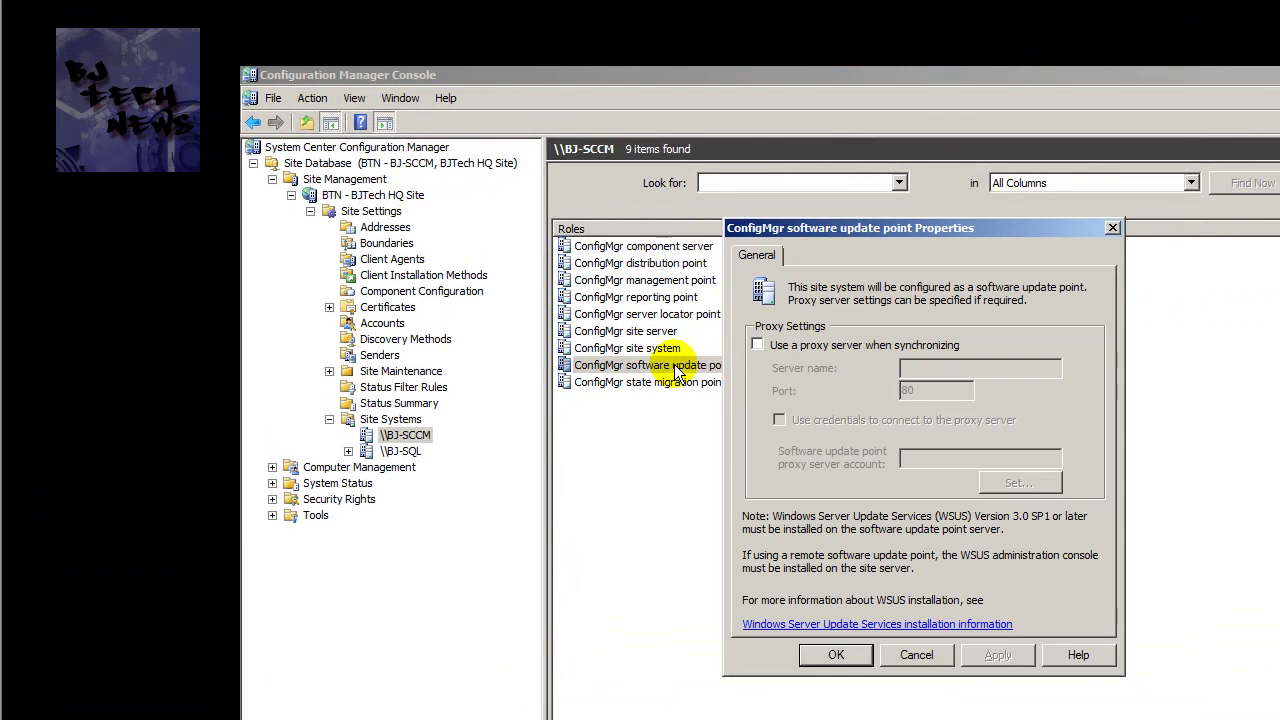
{"action": "left_click", "coordinate": [916, 654]}
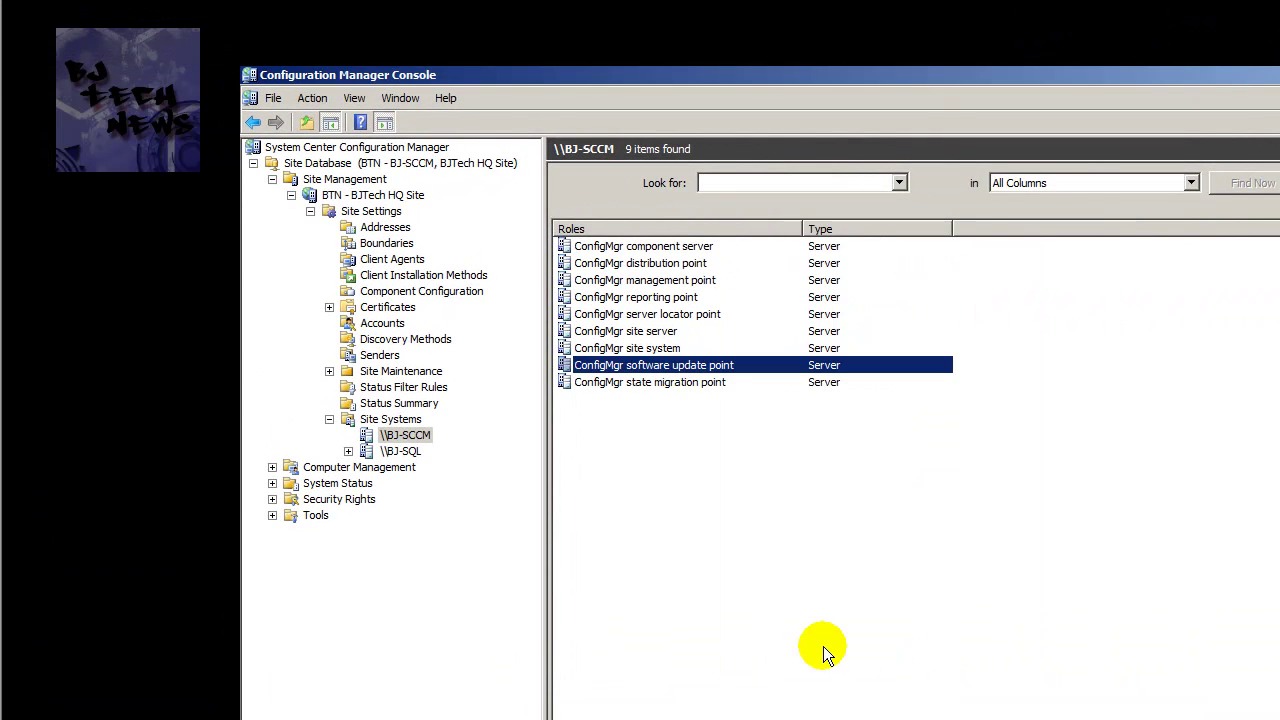